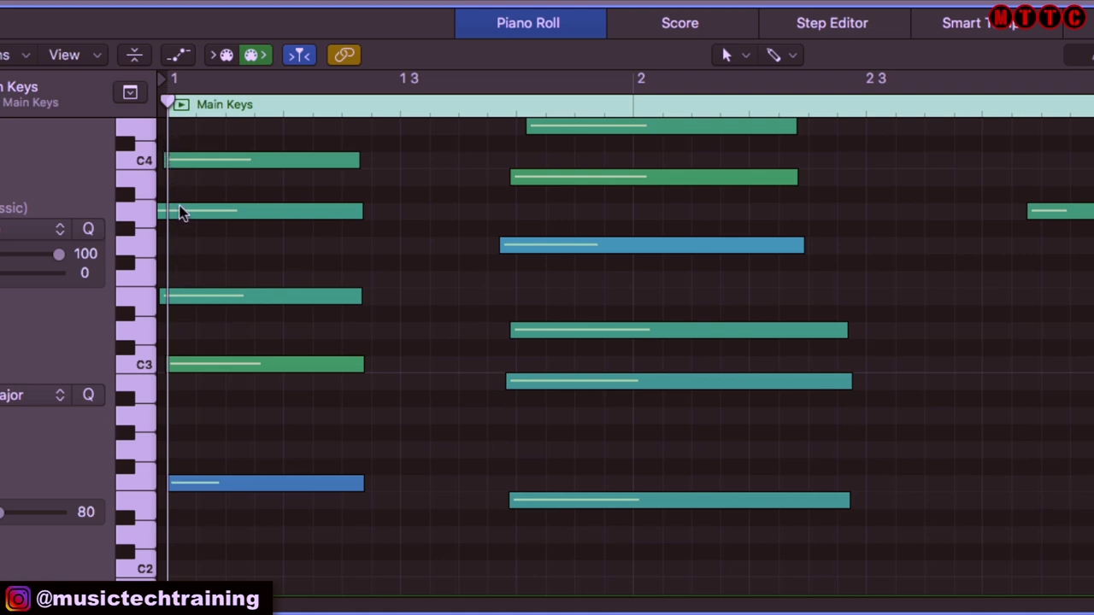
Play the opening bars of the Main Keys region and select the five notes of its first chord.
mouse_move(181, 213)
key(space)
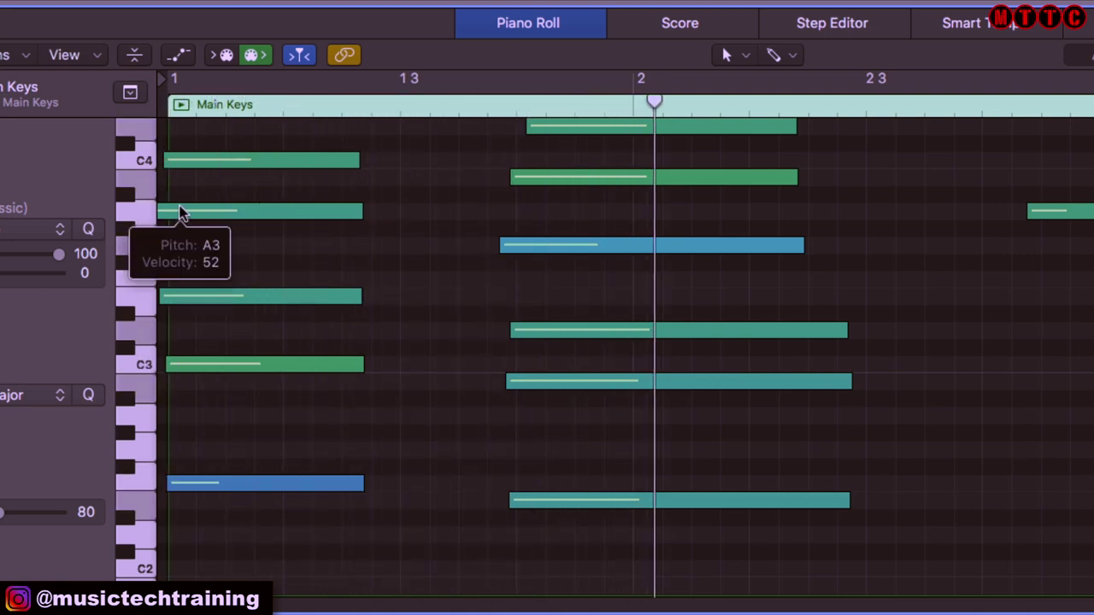
drag(227, 144, 283, 542)
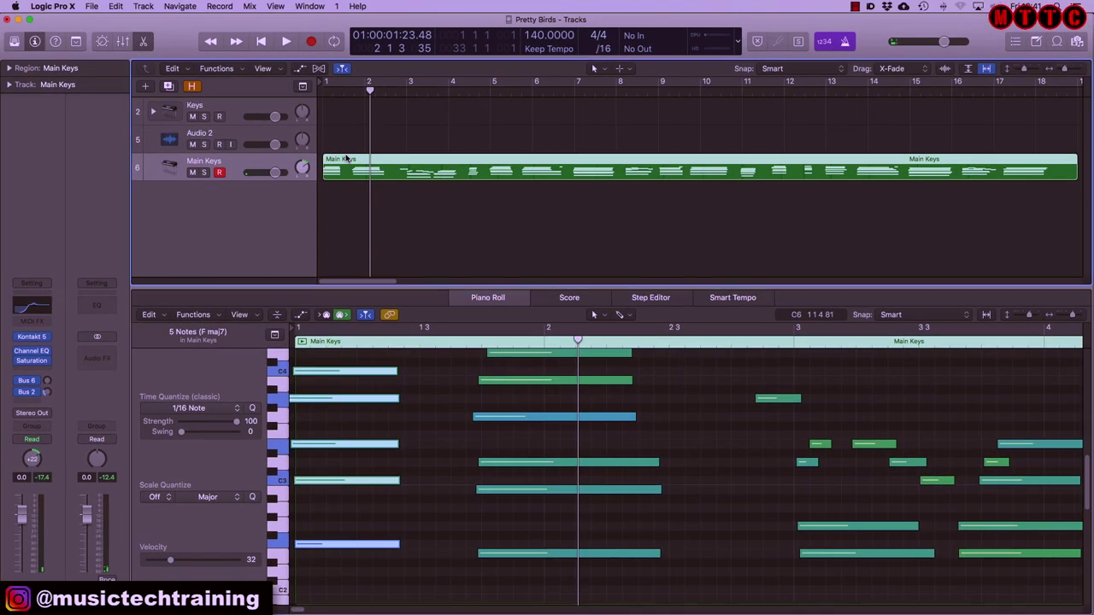
Shift the Main Keys notes one bar later, keeping the region's start at bar 1, and play the result.
drag(346, 175, 323, 179)
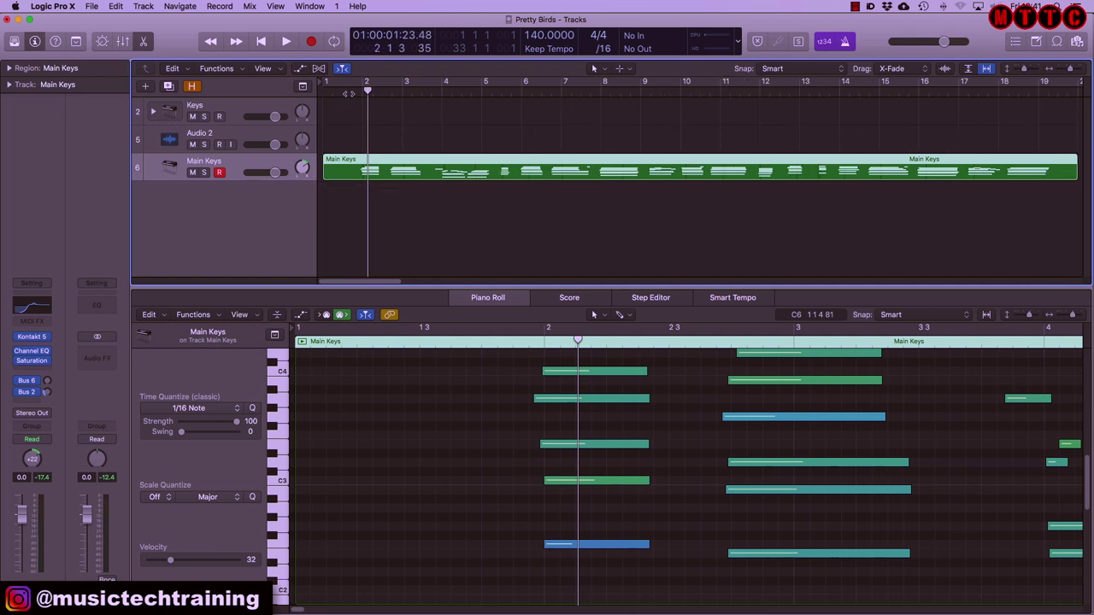
double_click(350, 93)
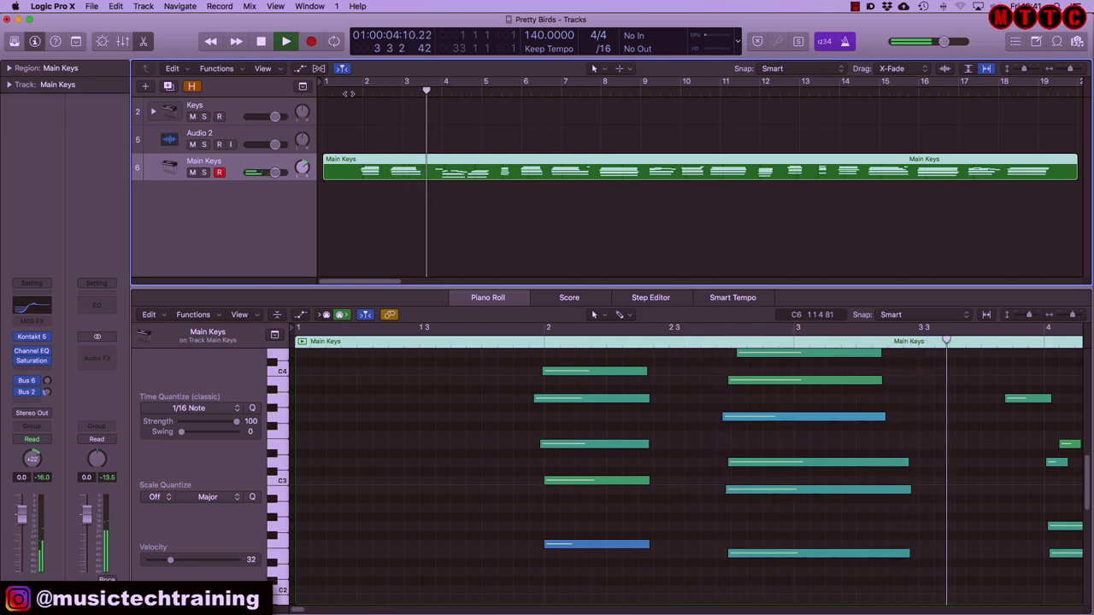
key(space)
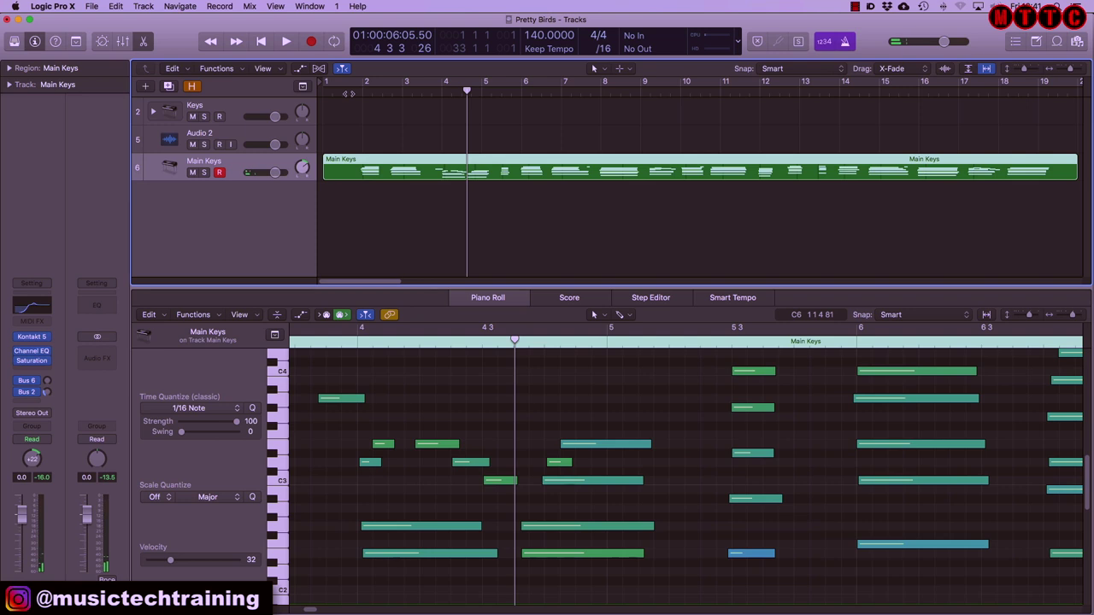
Align the starts of the first chord's A3, E3 and C4 notes to the bar 2 line.
key(Return)
click(537, 399)
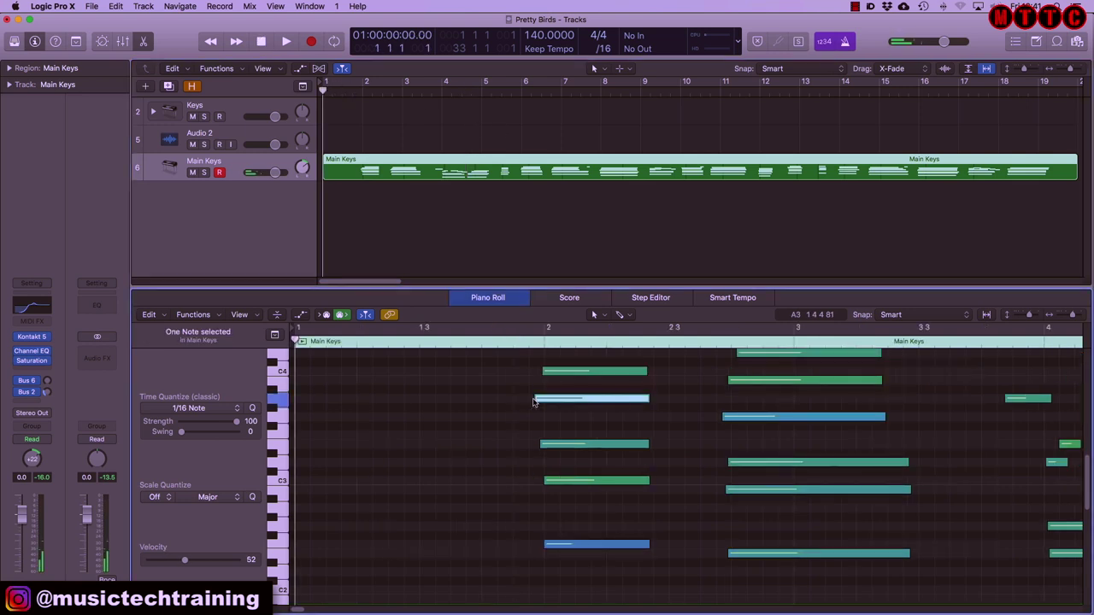
drag(534, 399, 545, 398)
drag(539, 445, 545, 444)
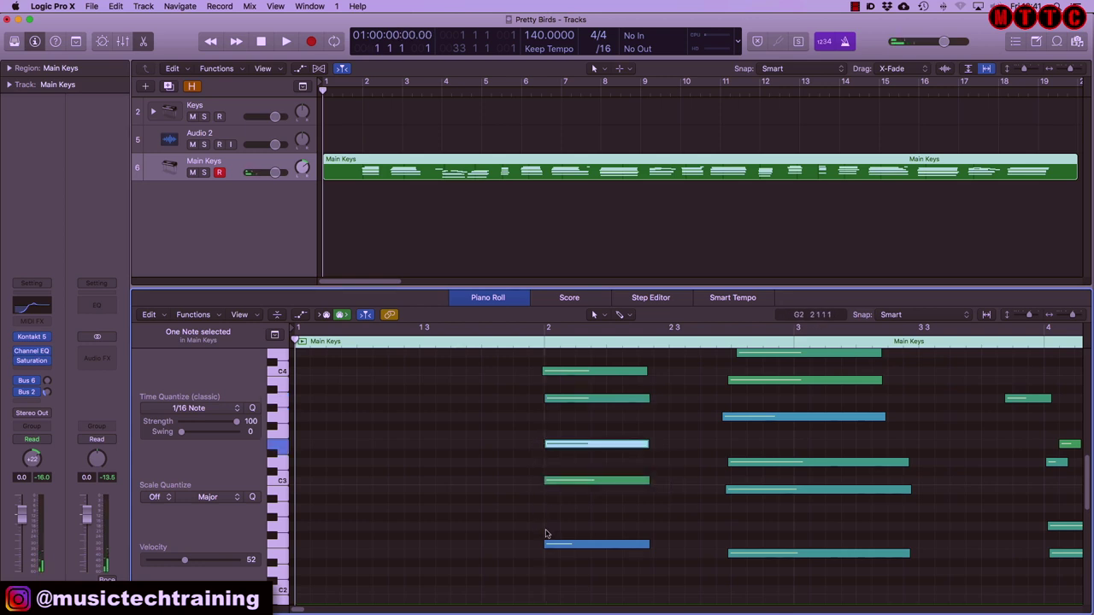
click(544, 371)
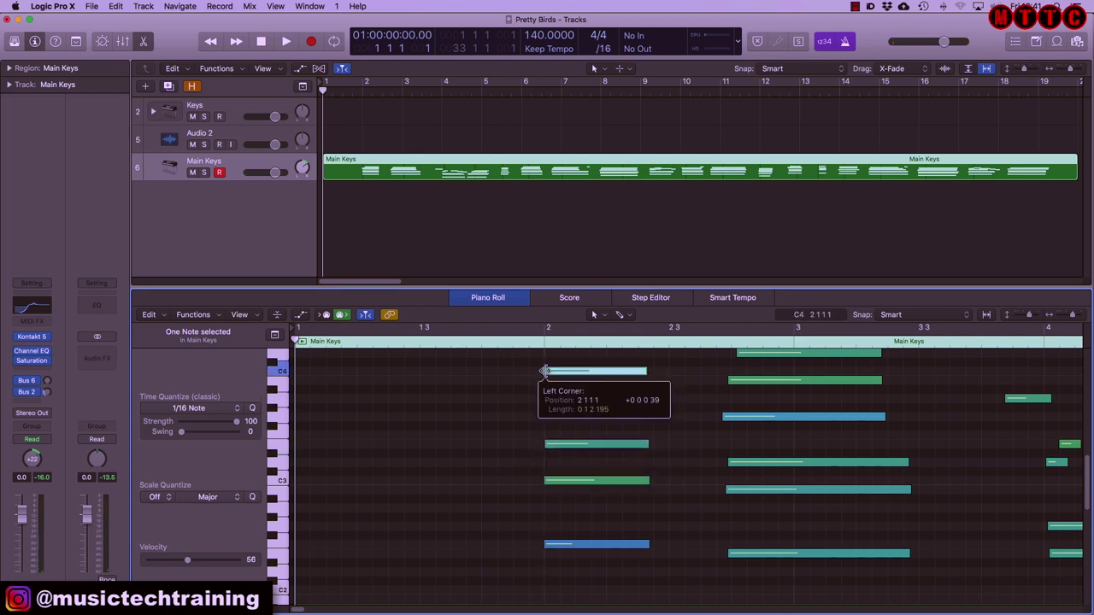
drag(560, 363, 569, 559)
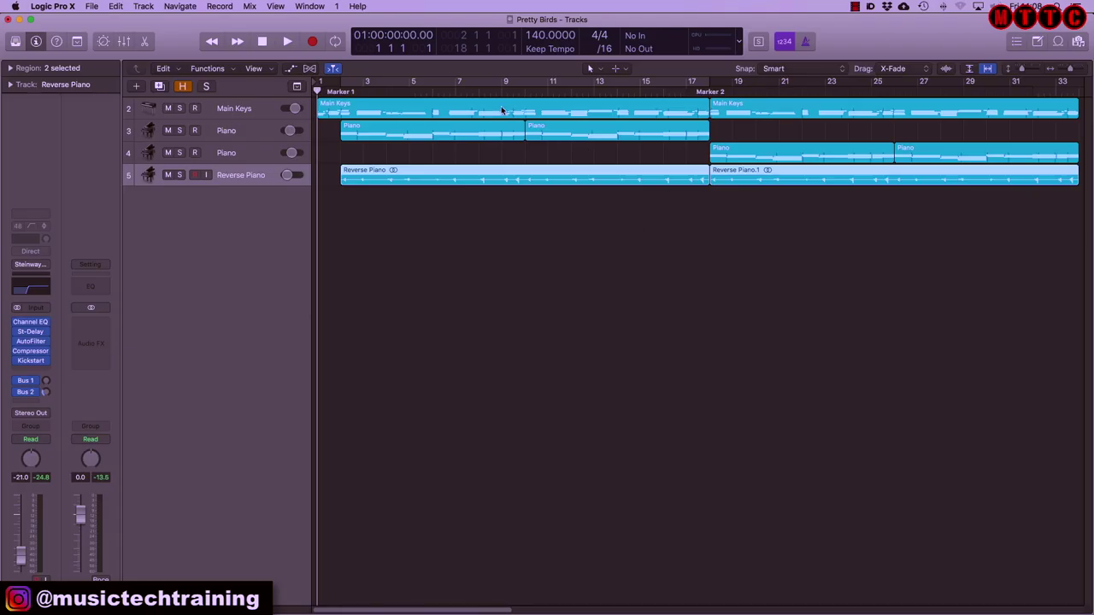
Play the Main Keys track from the start of the arrangement and audition it in solo.
click(240, 108)
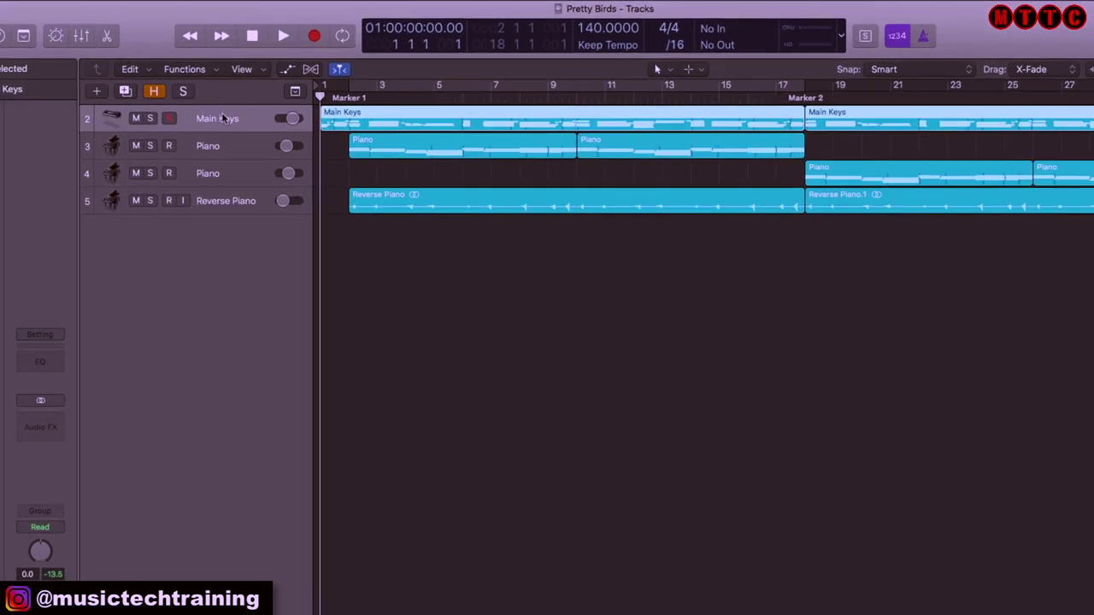
key(space)
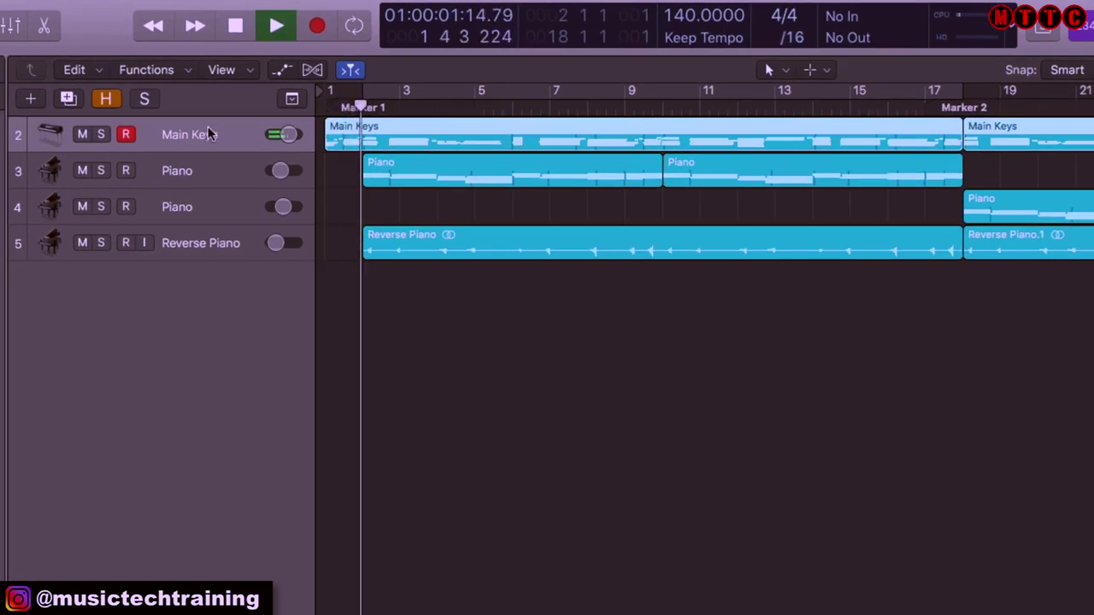
click(101, 134)
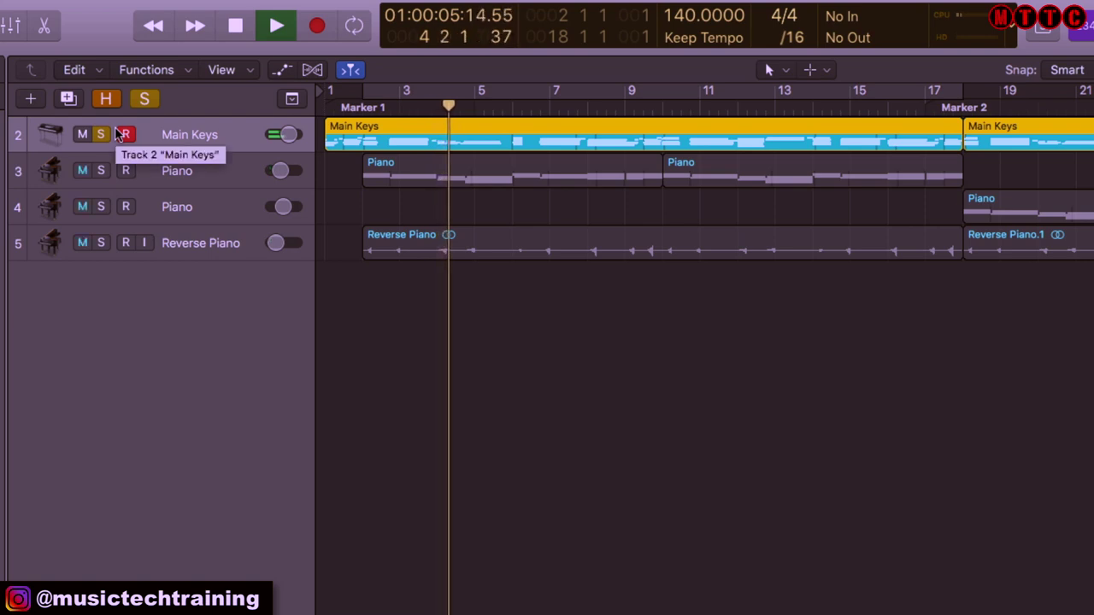
key(space)
click(104, 132)
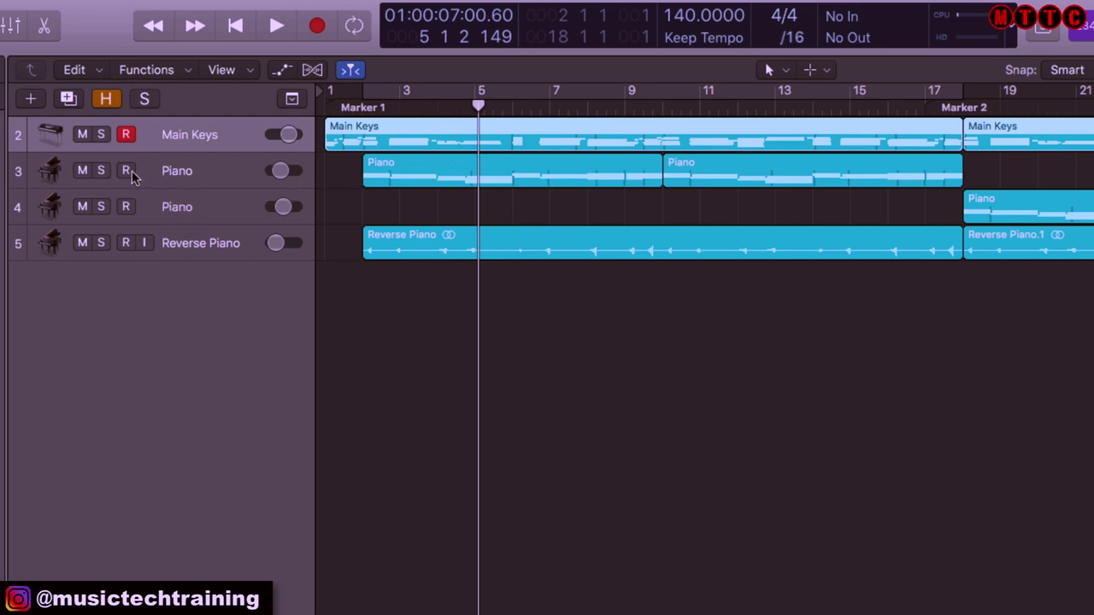
Solo the first Piano track, open its regions in the Piano Roll and play them from the start.
click(101, 171)
click(205, 176)
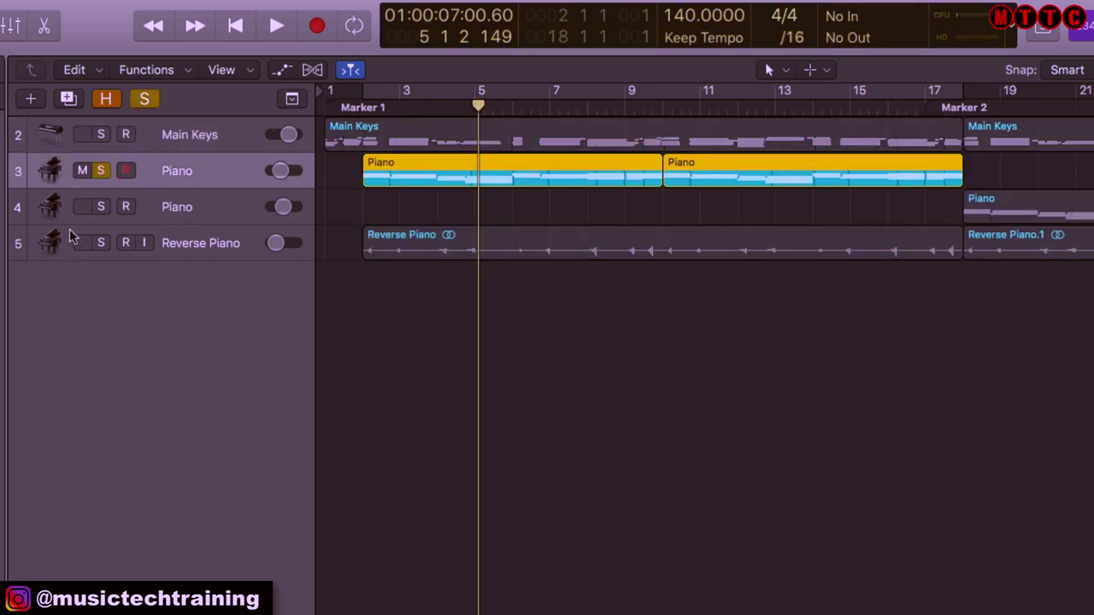
key(e)
click(329, 86)
key(space)
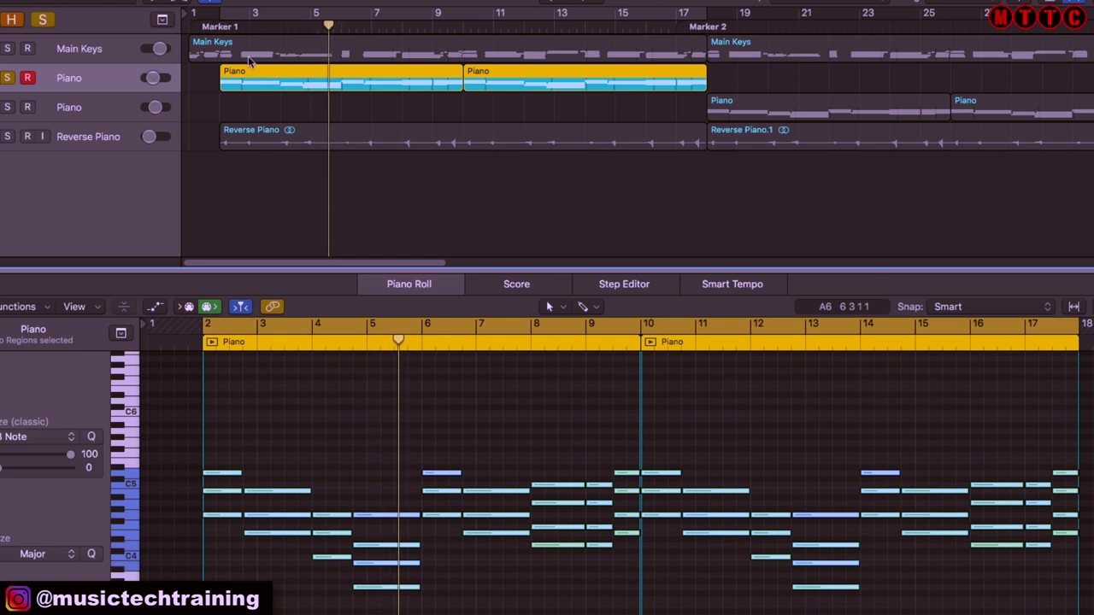
Compare the Main Keys notes with the first Piano region's and play both tracks soloed together.
click(208, 49)
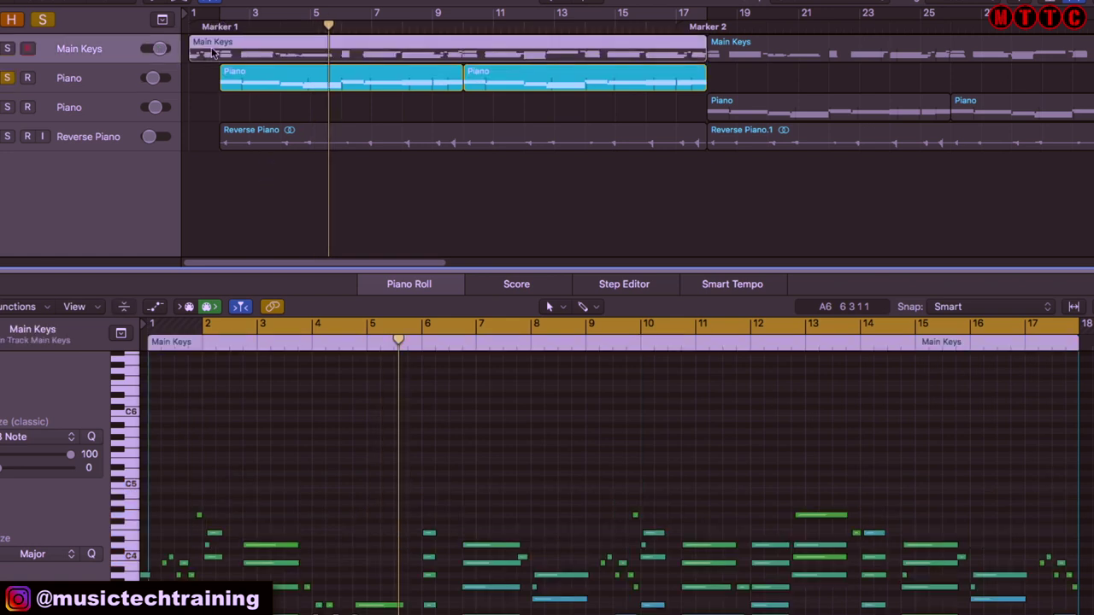
click(262, 83)
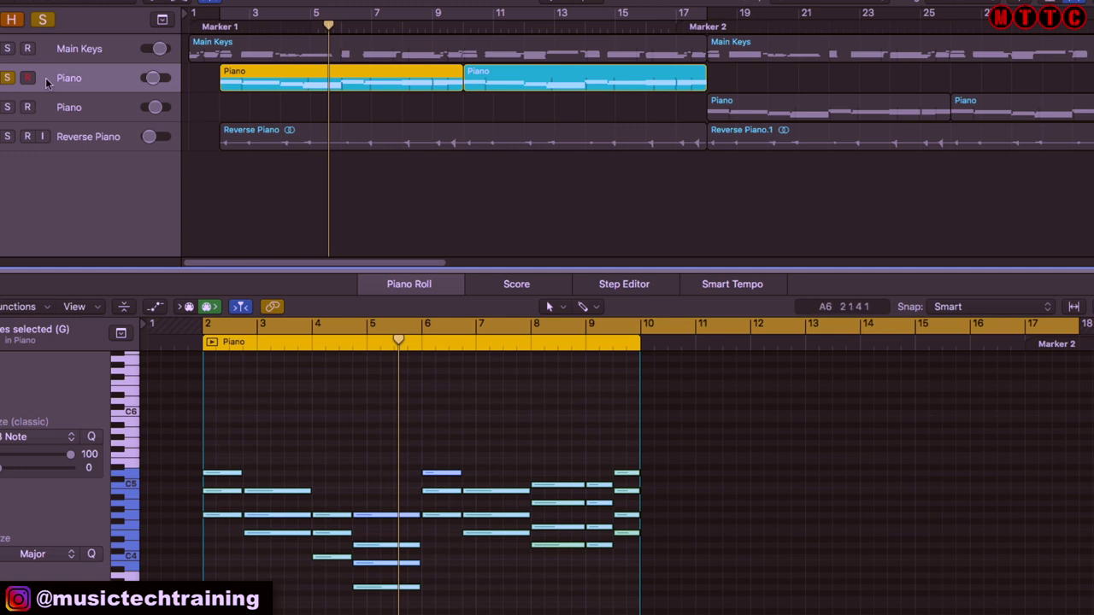
key(r)
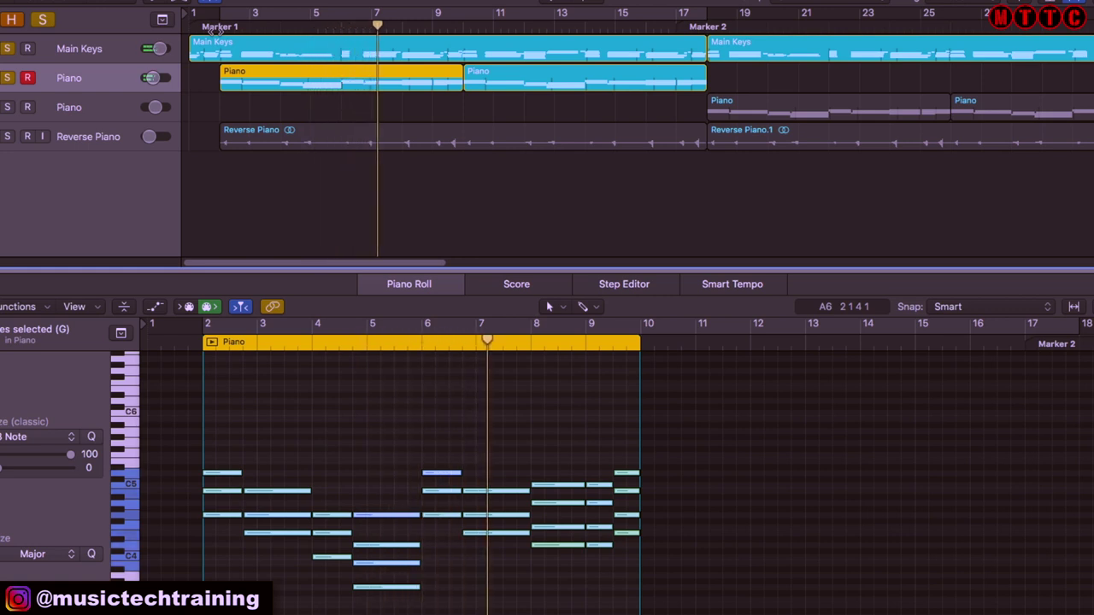
click(268, 116)
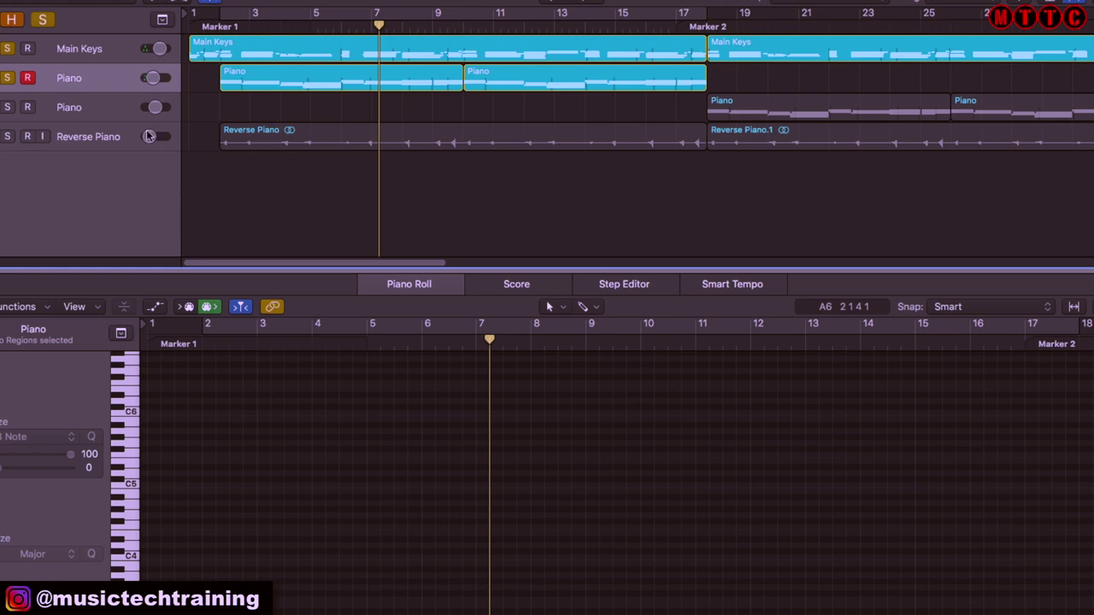
Audition the Reverse Piano track alone from around bar 2 and display its waveform.
click(85, 137)
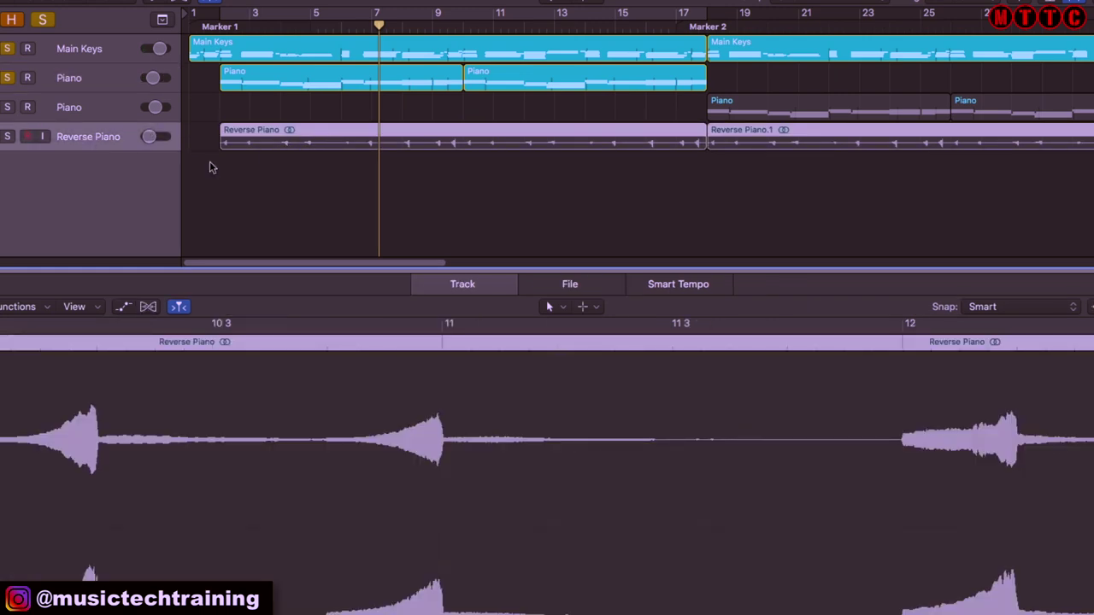
click(9, 138)
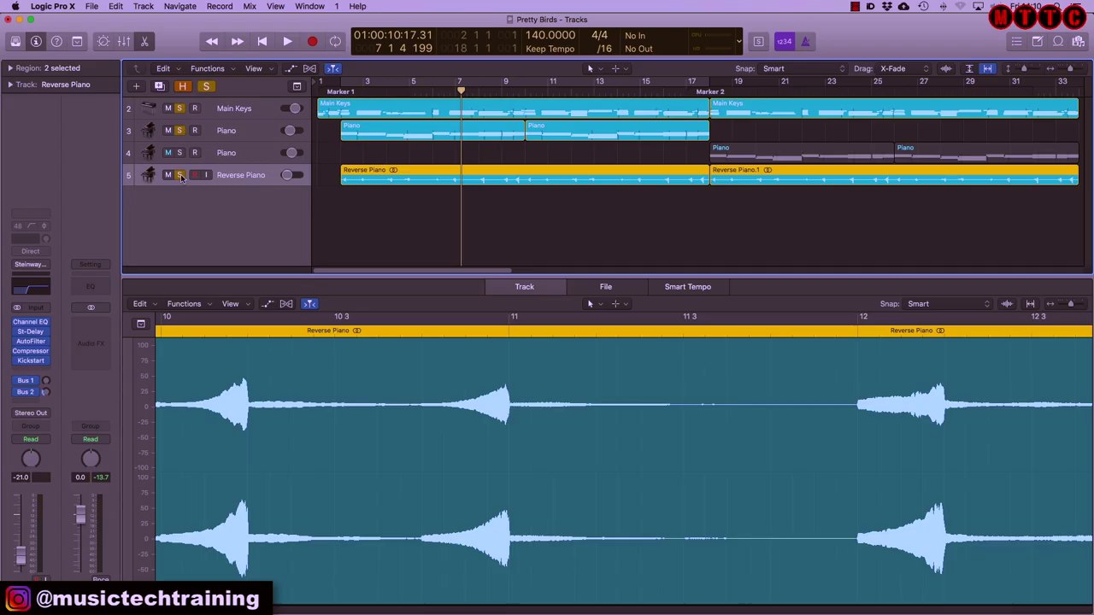
click(344, 131)
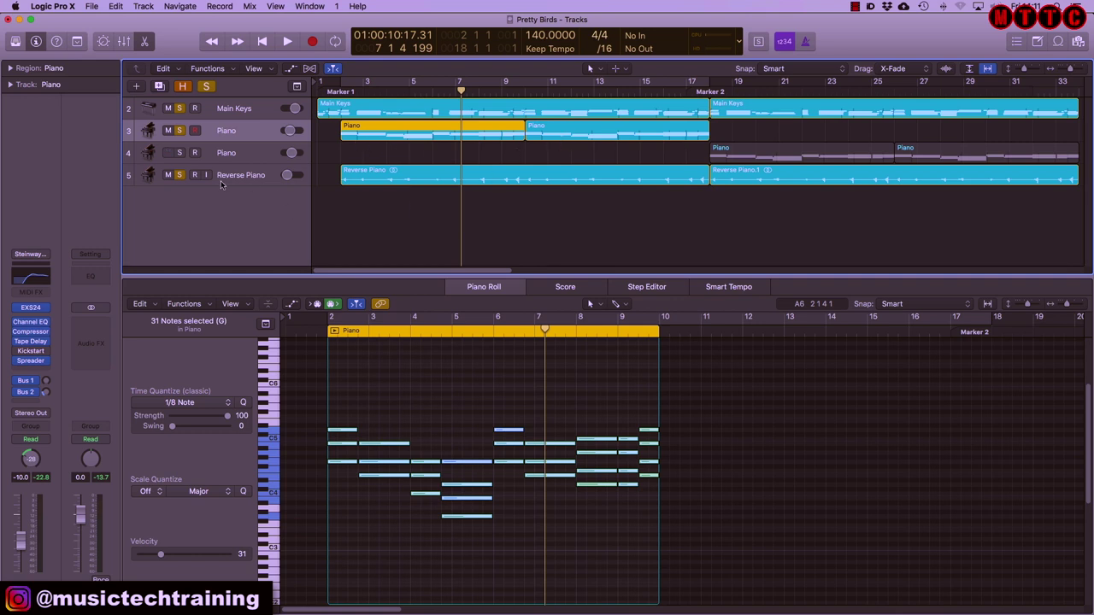
click(181, 110)
double_click(335, 91)
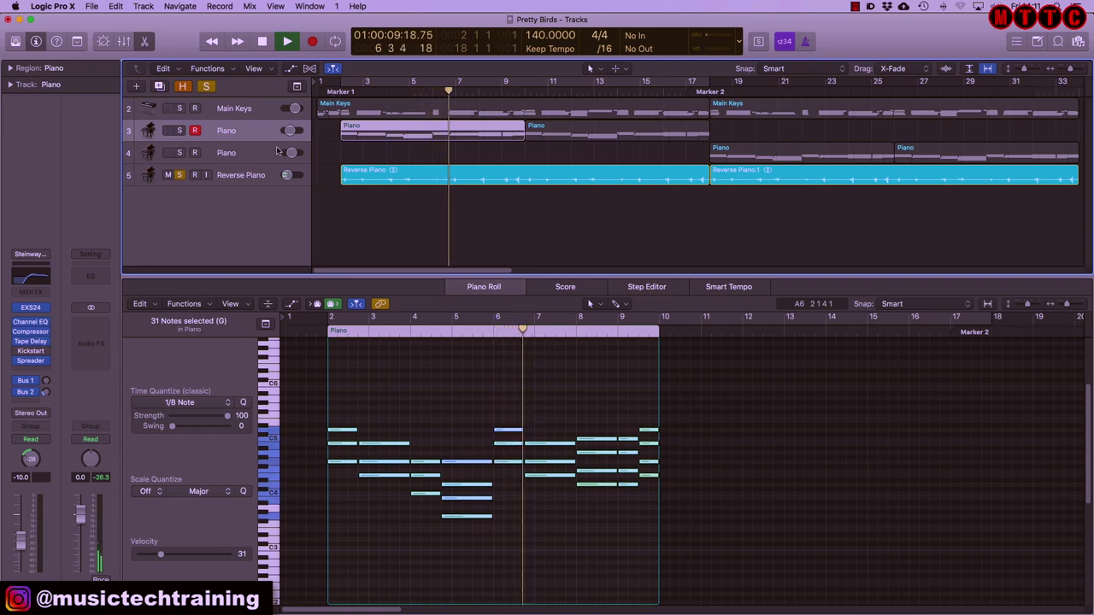
click(259, 177)
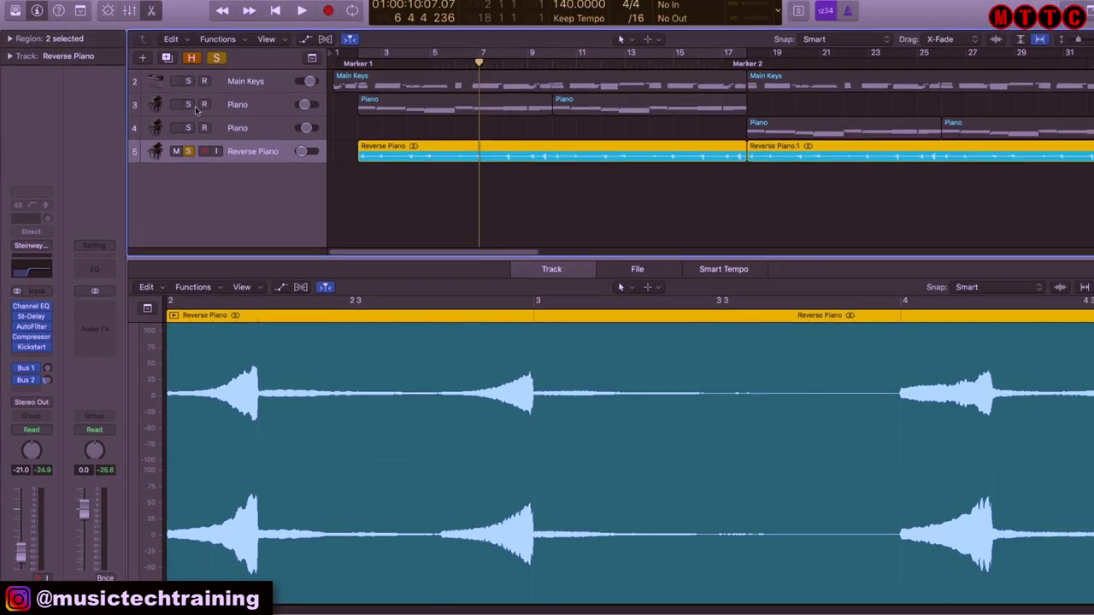
Play the first Piano track soloed from around bar 2, comparing it with and without the Reverse Piano.
click(181, 133)
double_click(339, 92)
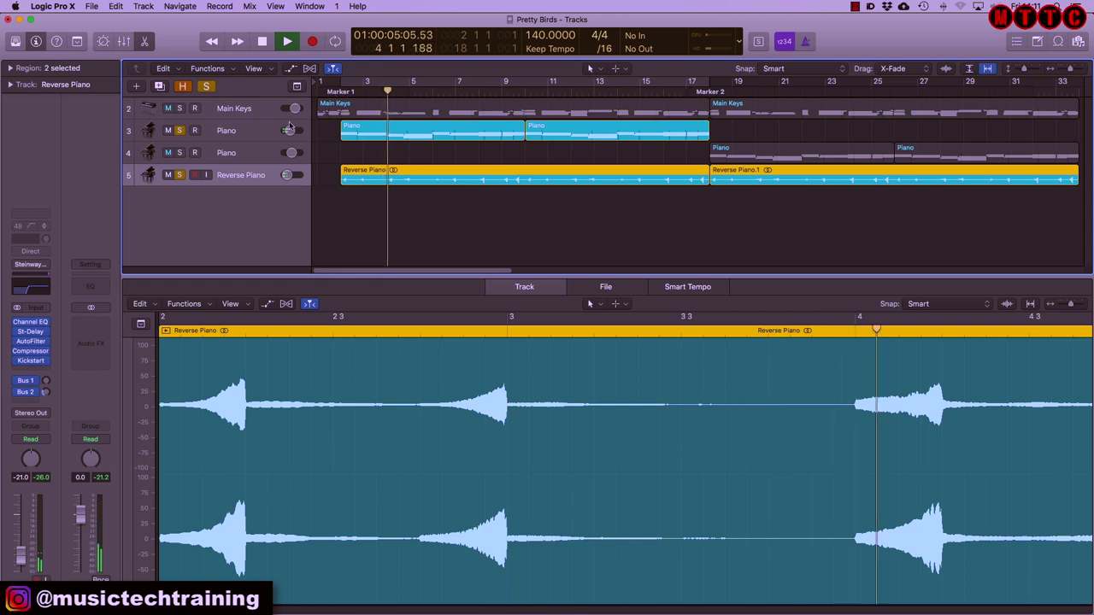
click(179, 175)
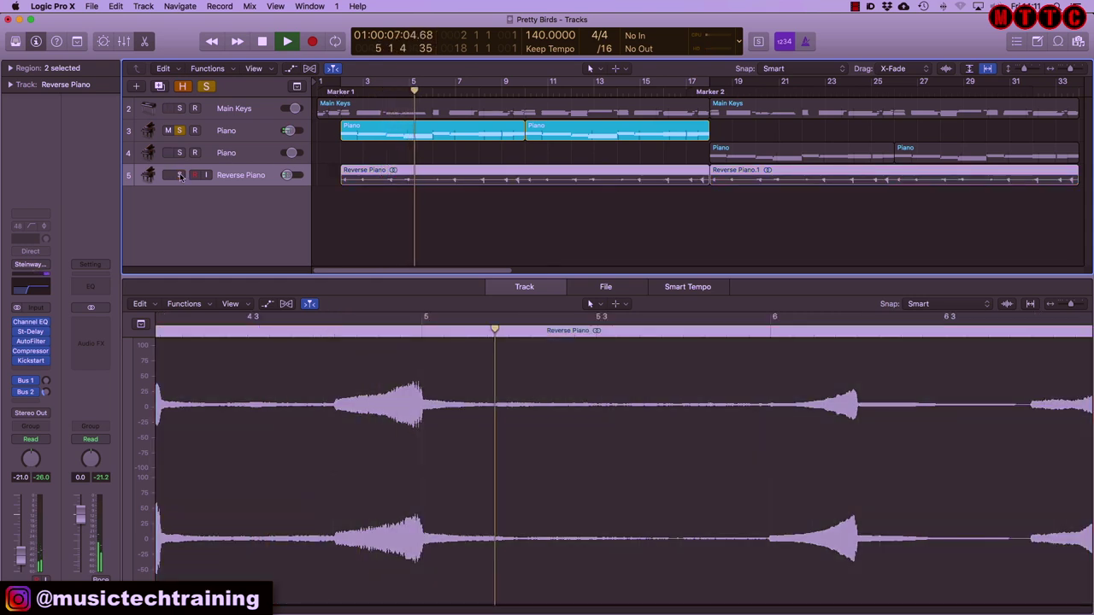
click(180, 175)
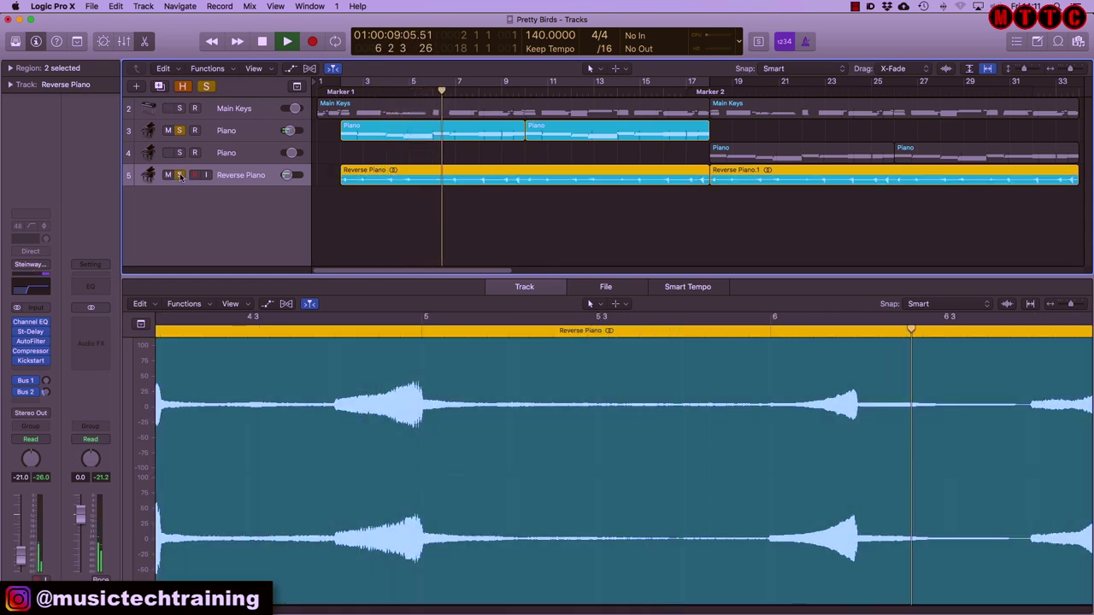
key(space)
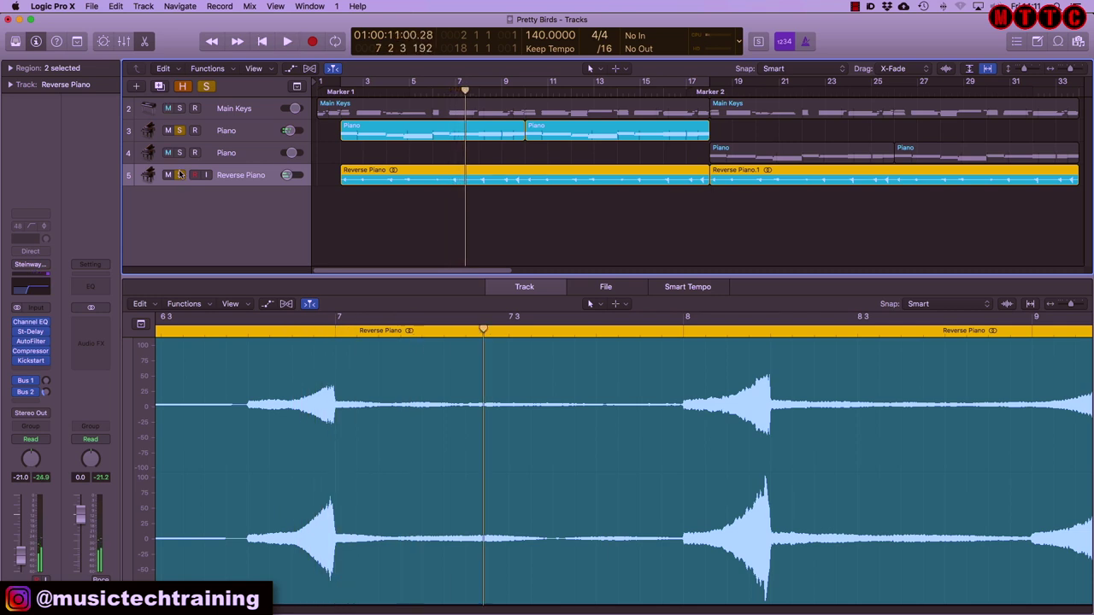
Add Main Keys to the soloed tracks and play it with the Piano and Reverse Piano from around bar 2.
click(180, 108)
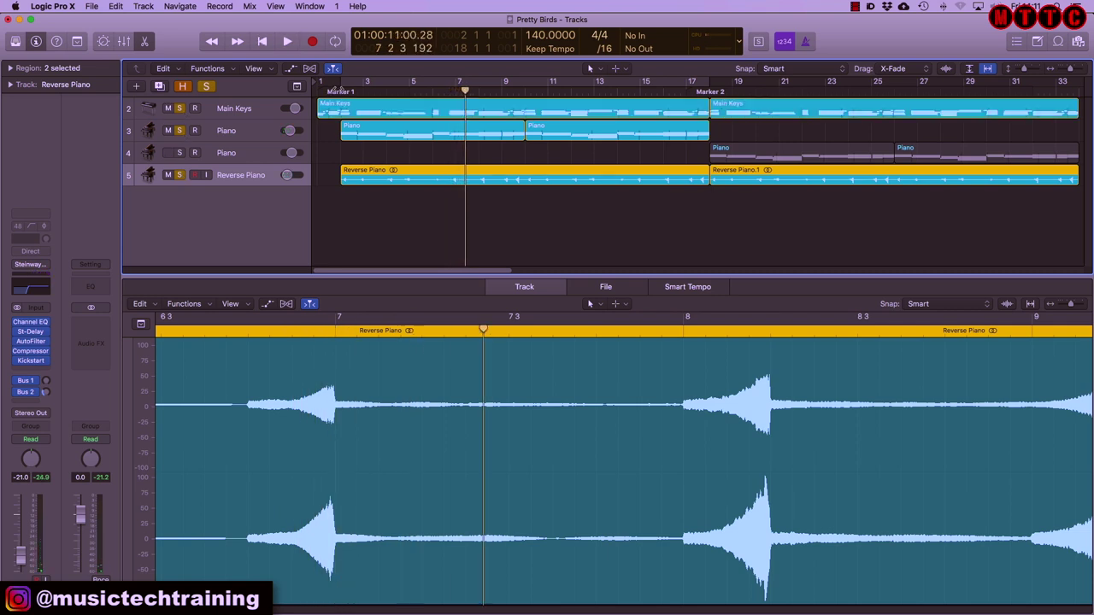
click(340, 89)
key(space)
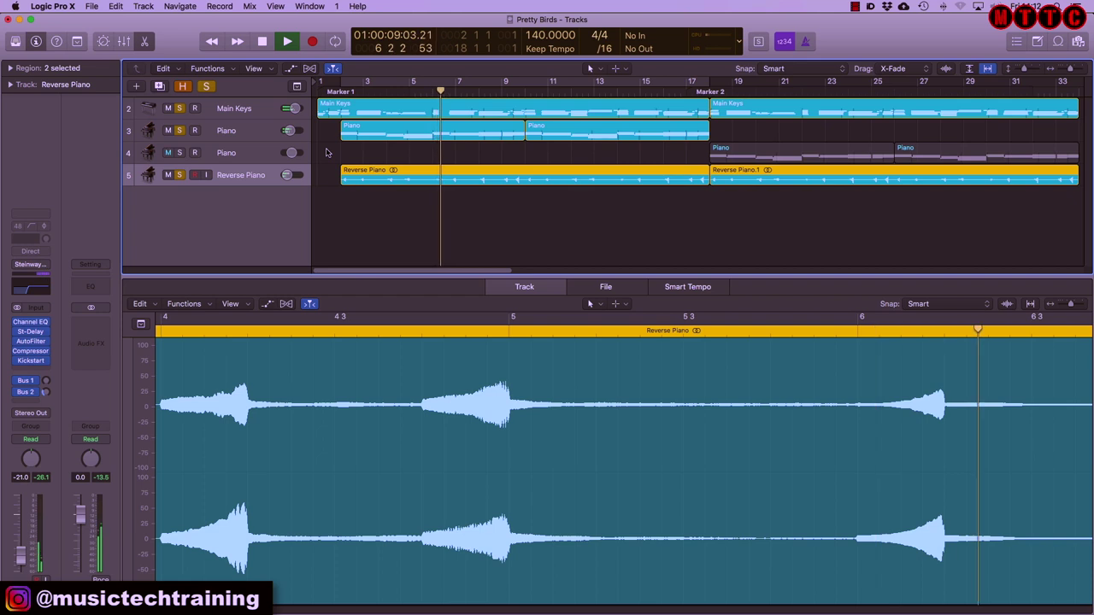
key(space)
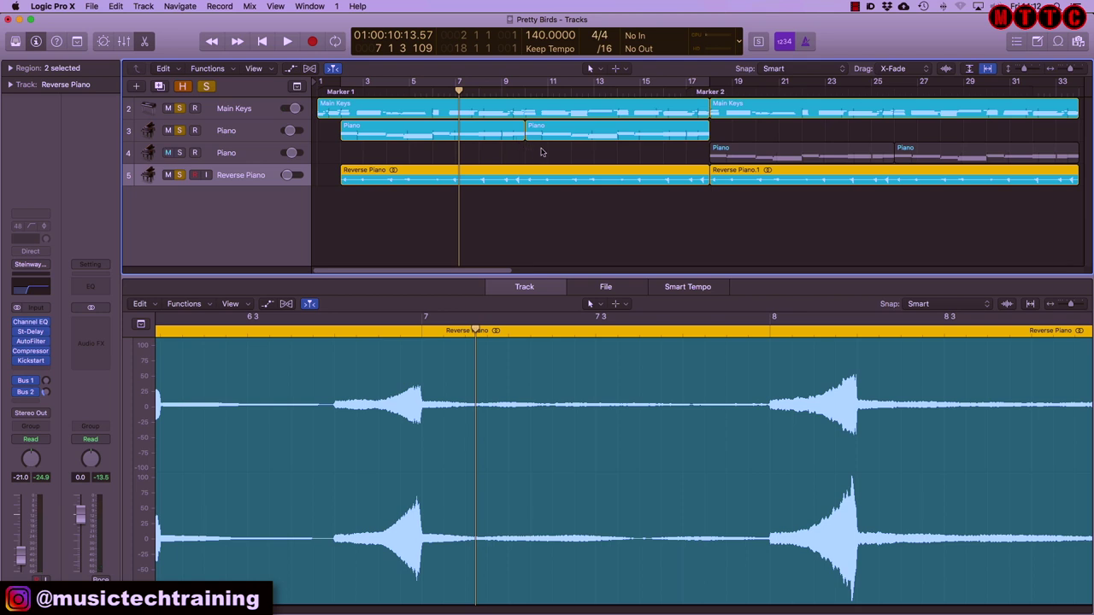
Solo the second Piano track, which starts at Marker 2, and open its Kickstart plug-in.
click(177, 153)
click(778, 155)
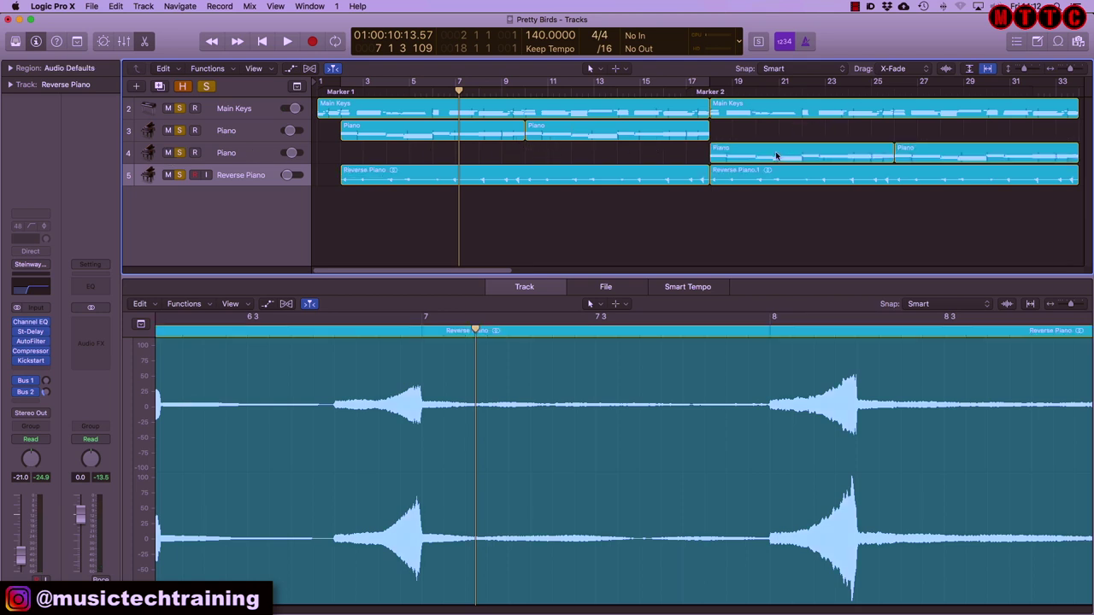
click(628, 132)
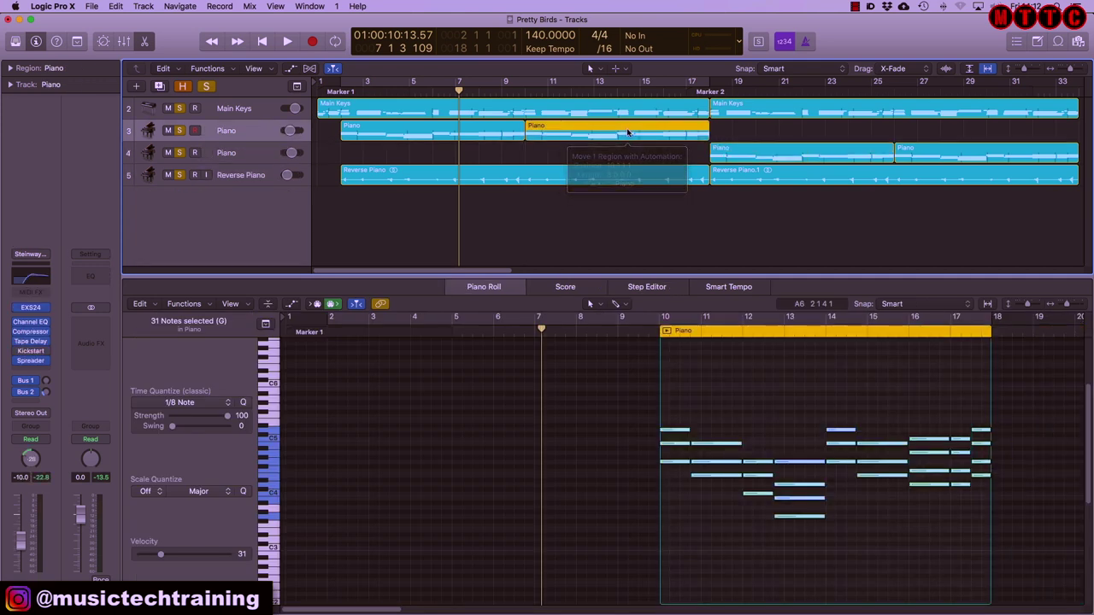
click(240, 155)
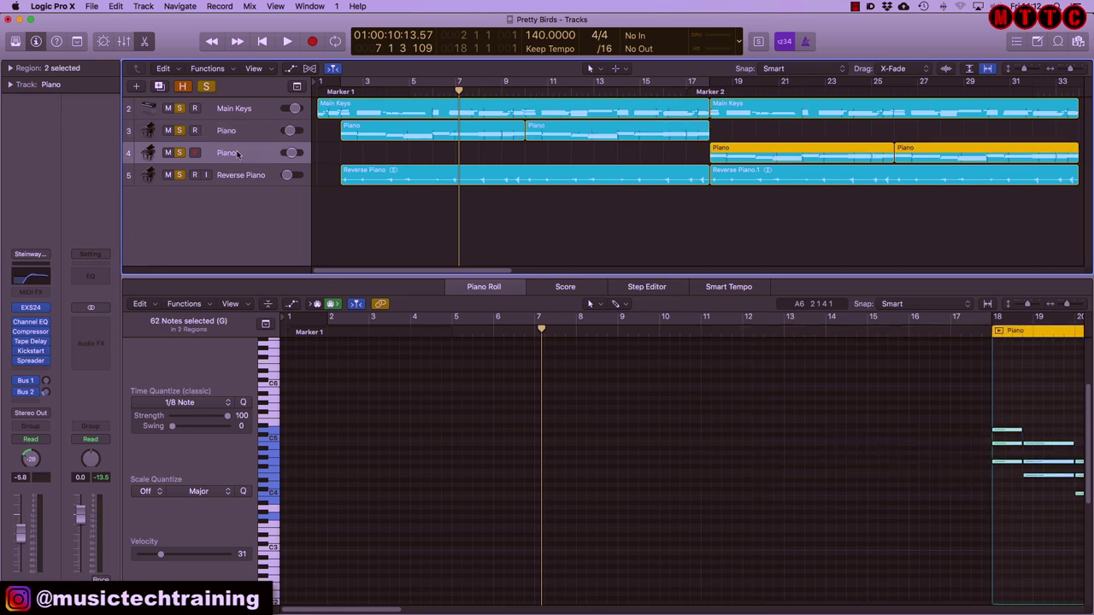
click(32, 351)
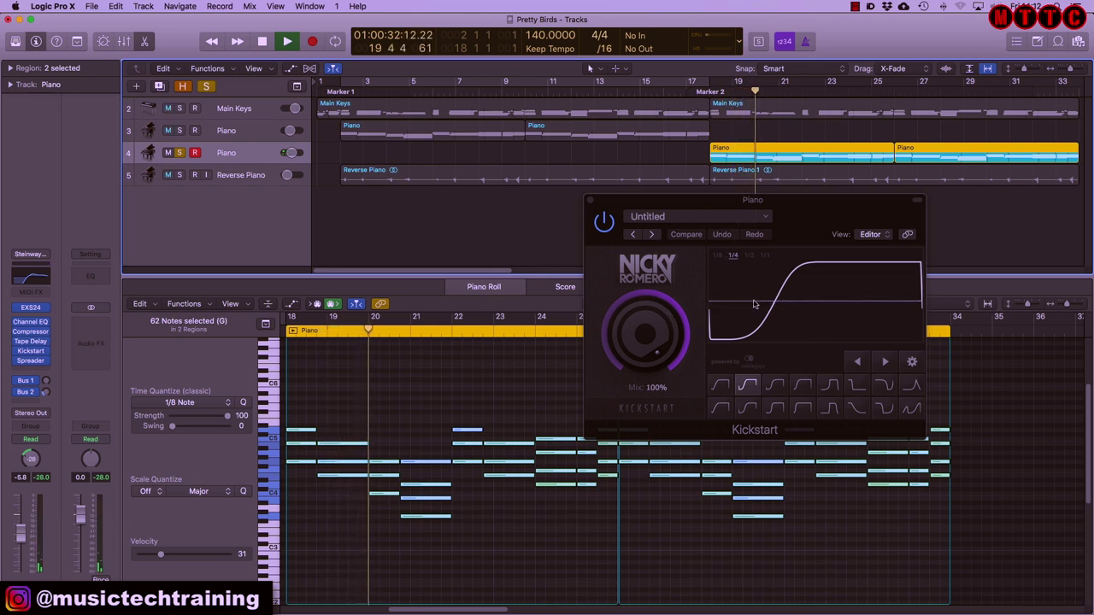
Audition the soloed second Piano track around bar 20 with its Kickstart plug-in open.
key(space)
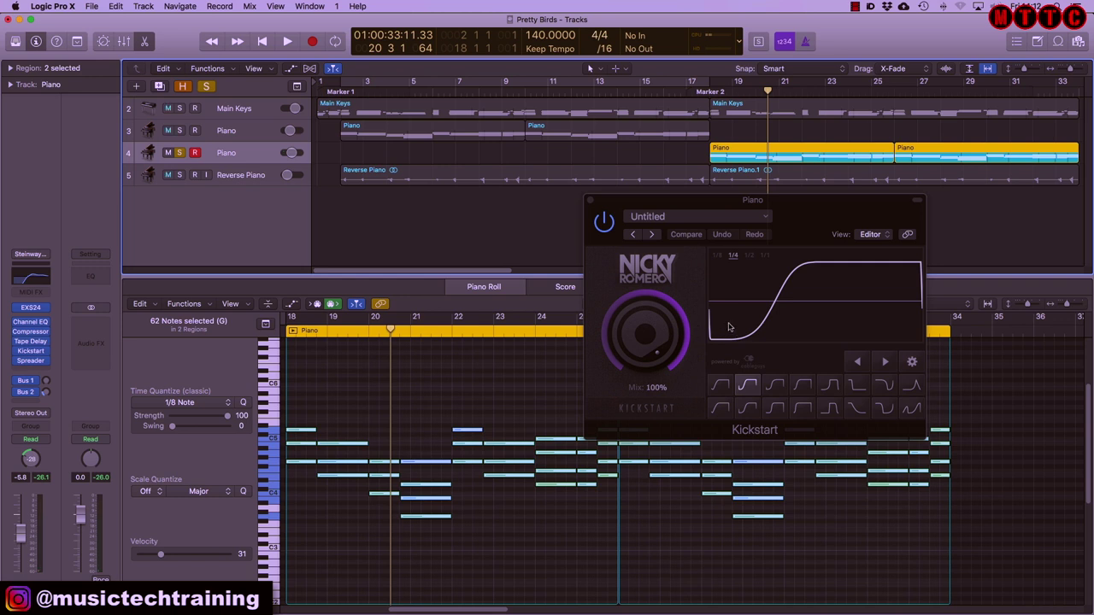
key(space)
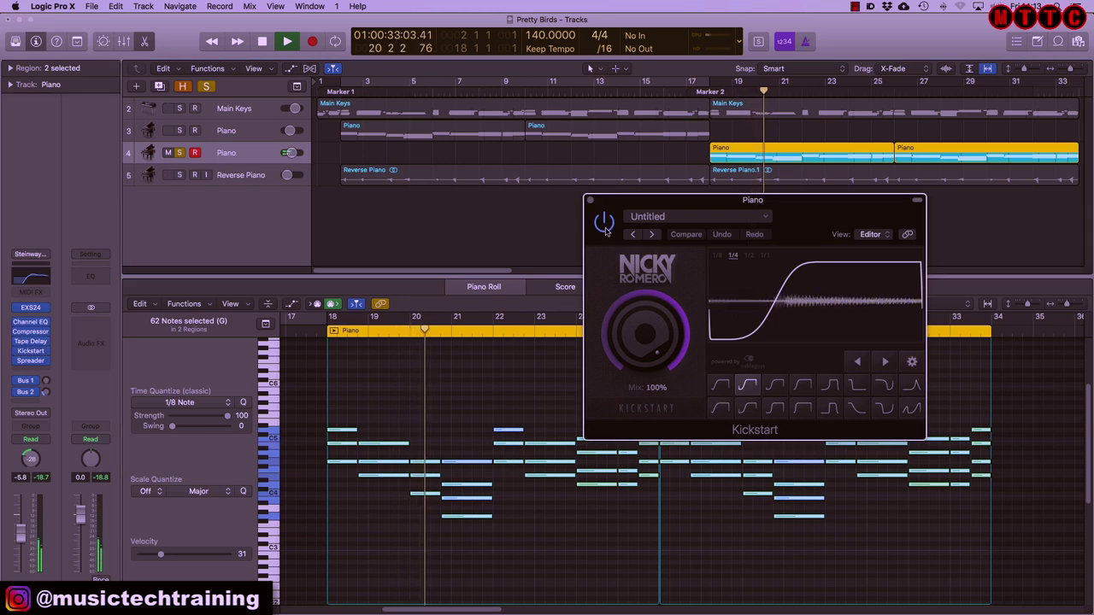
key(space)
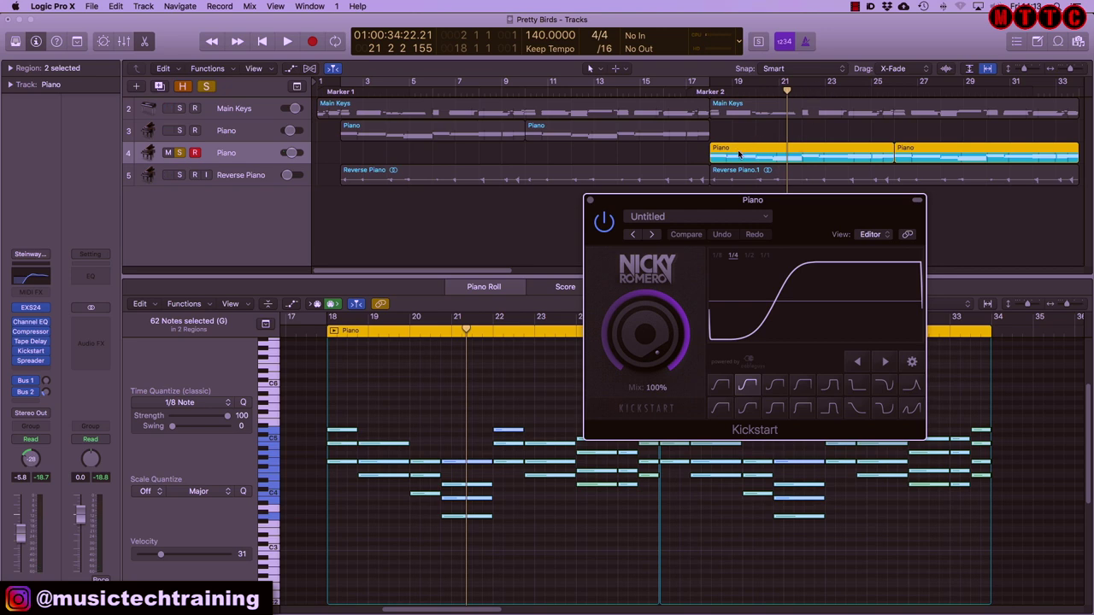
key(super+a)
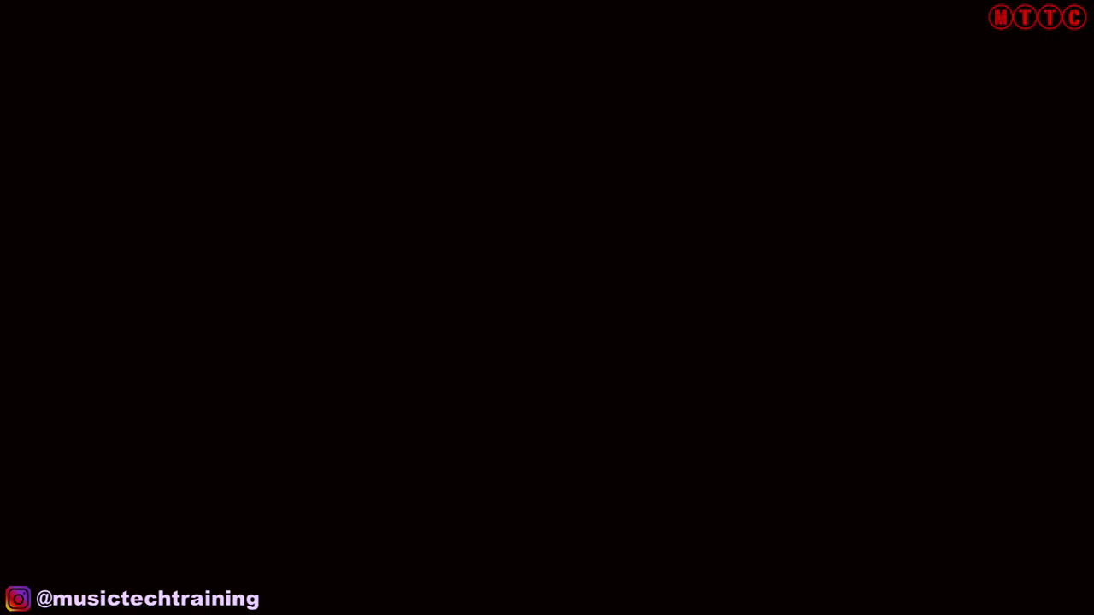
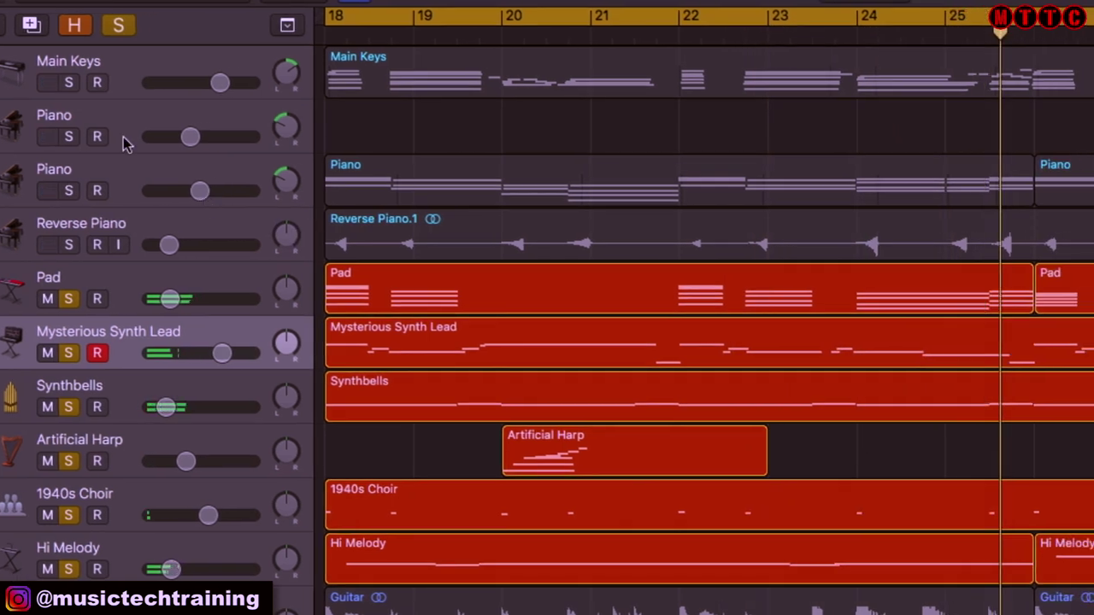
Replace the existing solos with the Mysterious Synth Lead, and audition Synthbells alone from bar 18.
click(94, 83)
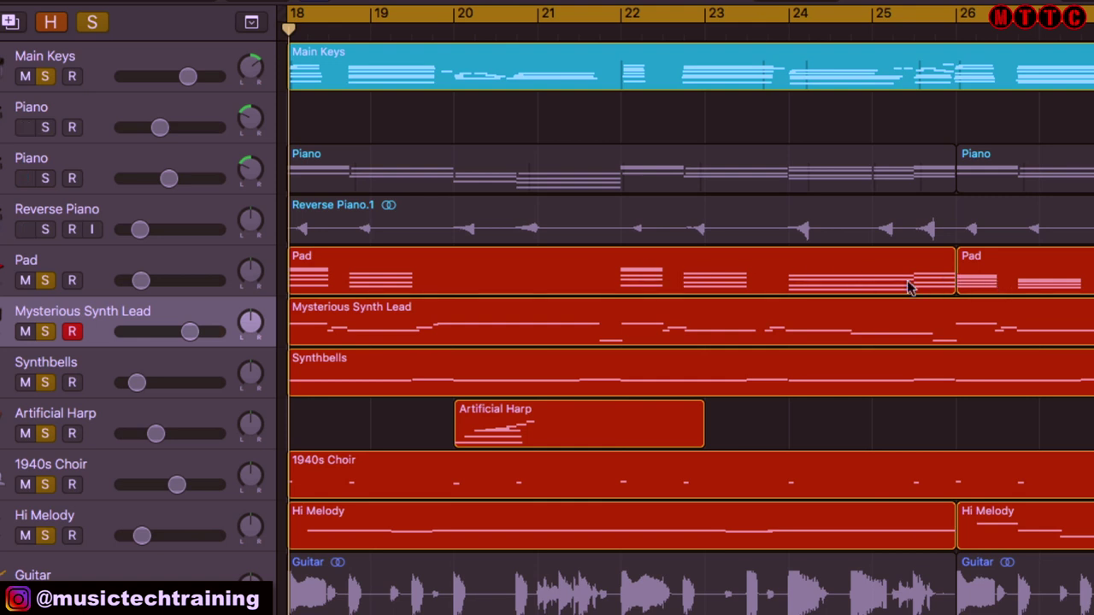
click(92, 23)
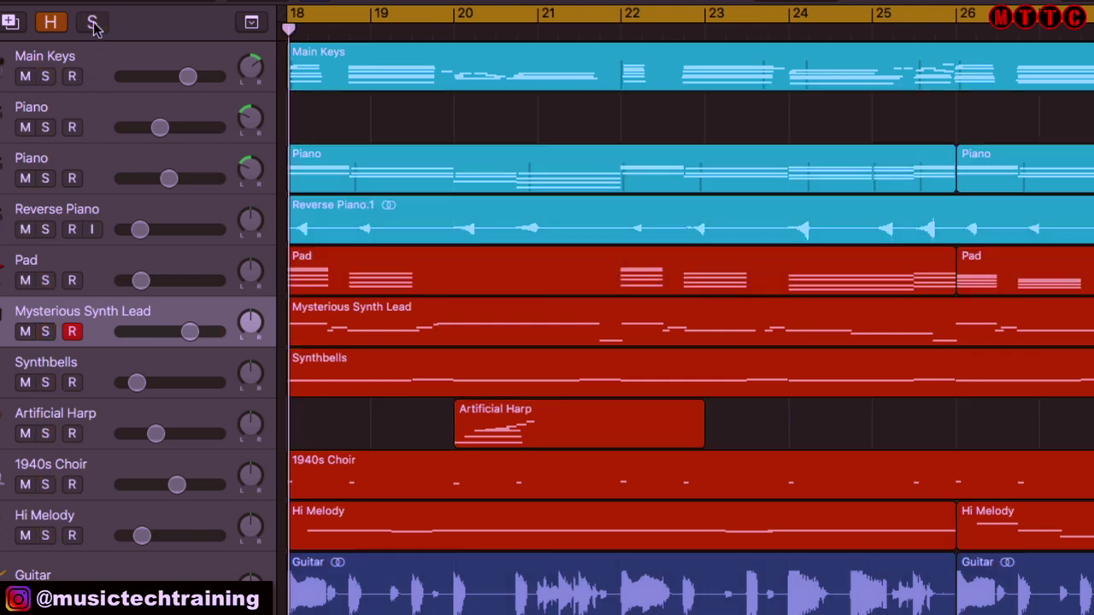
click(45, 332)
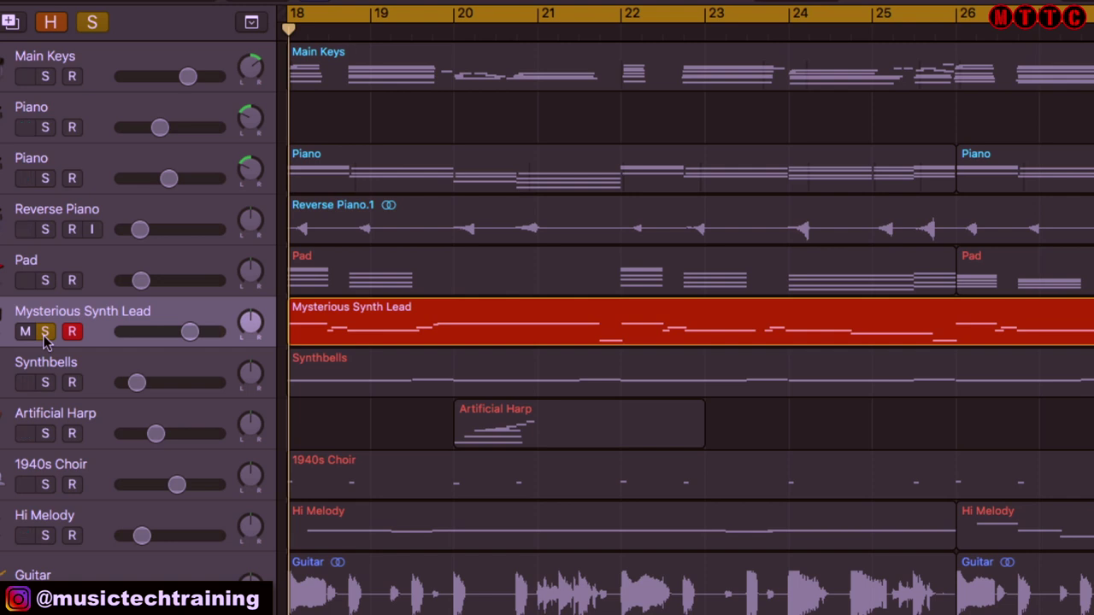
click(45, 382)
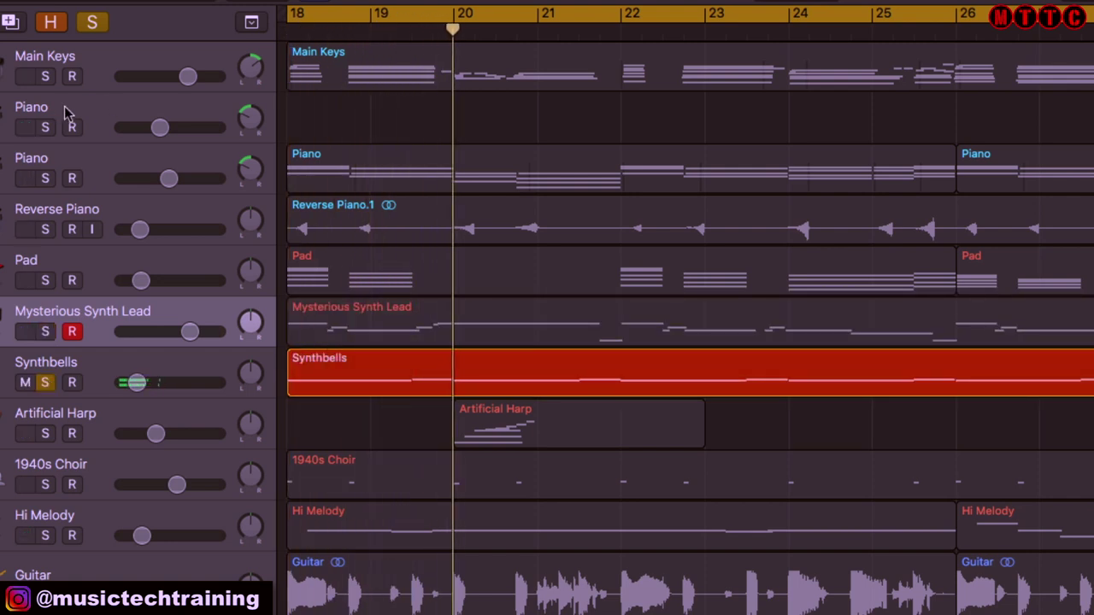
Play Main Keys with the soloed Synthbells, adding Artificial Harp, 1940s Choir, Hi Melody and Mysterious Synth Lead, and clear the solos.
click(46, 76)
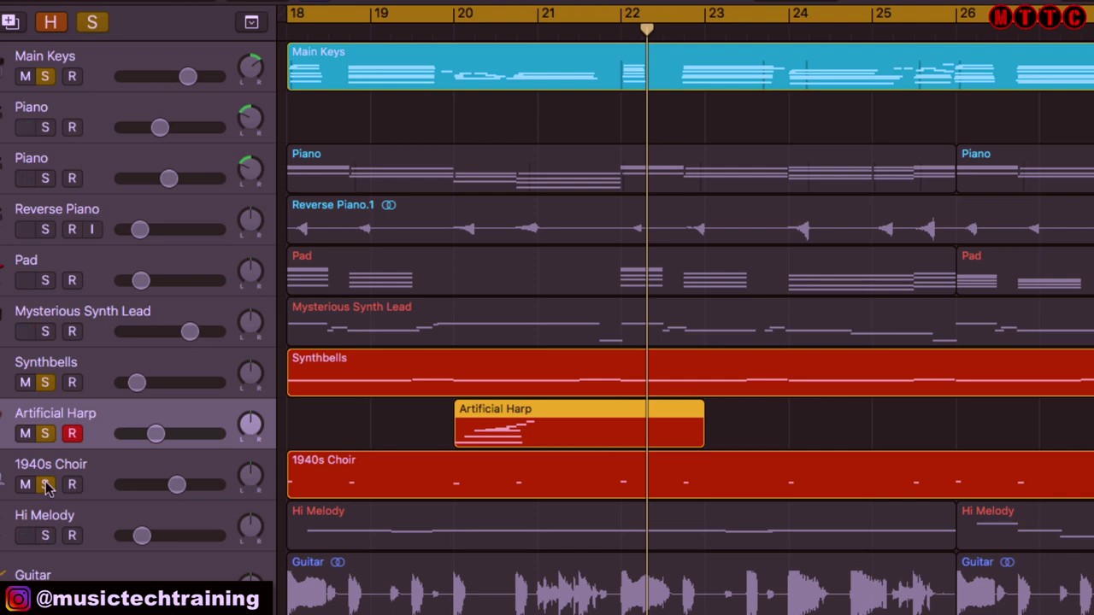
key(space)
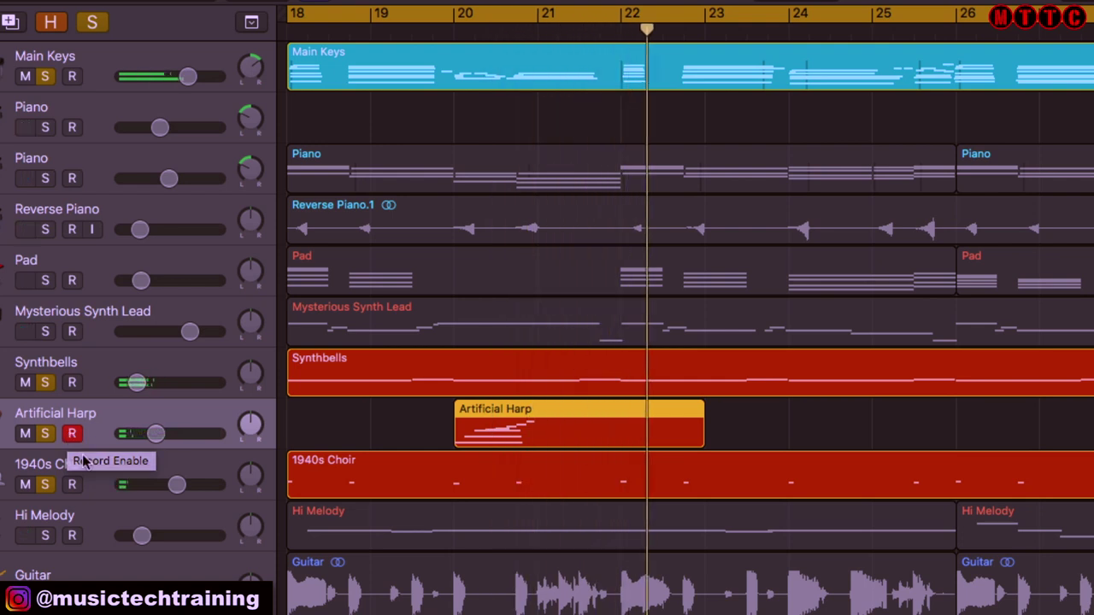
click(84, 464)
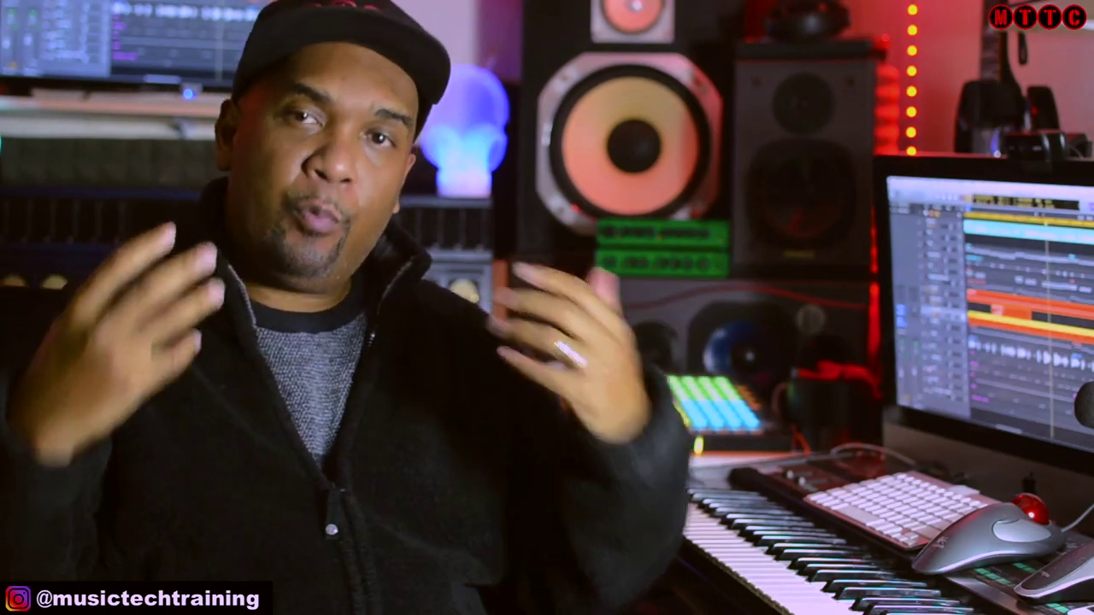
click(44, 536)
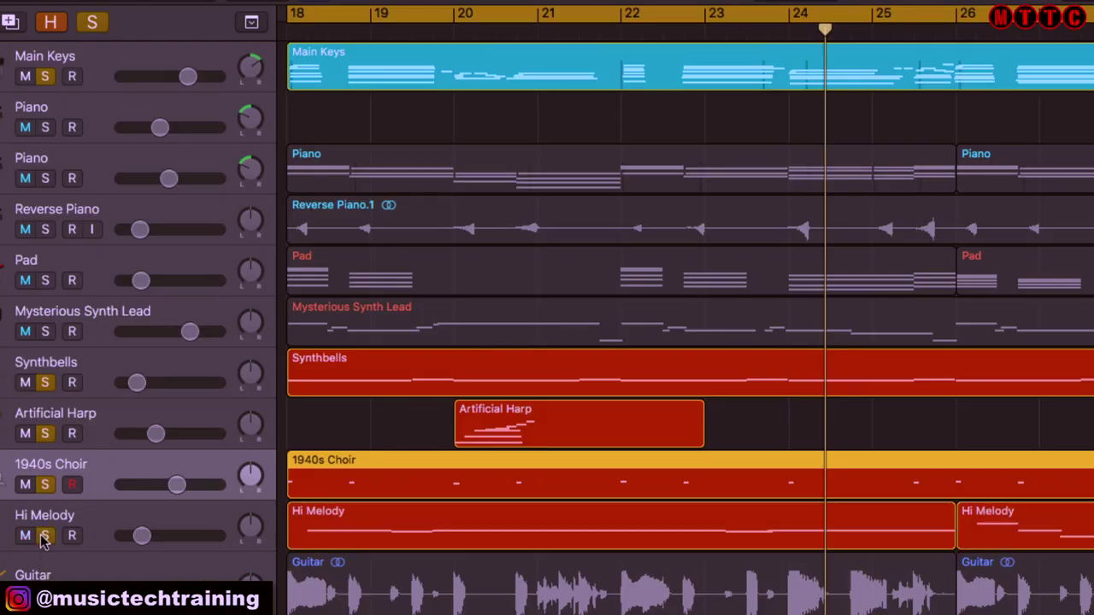
key(space)
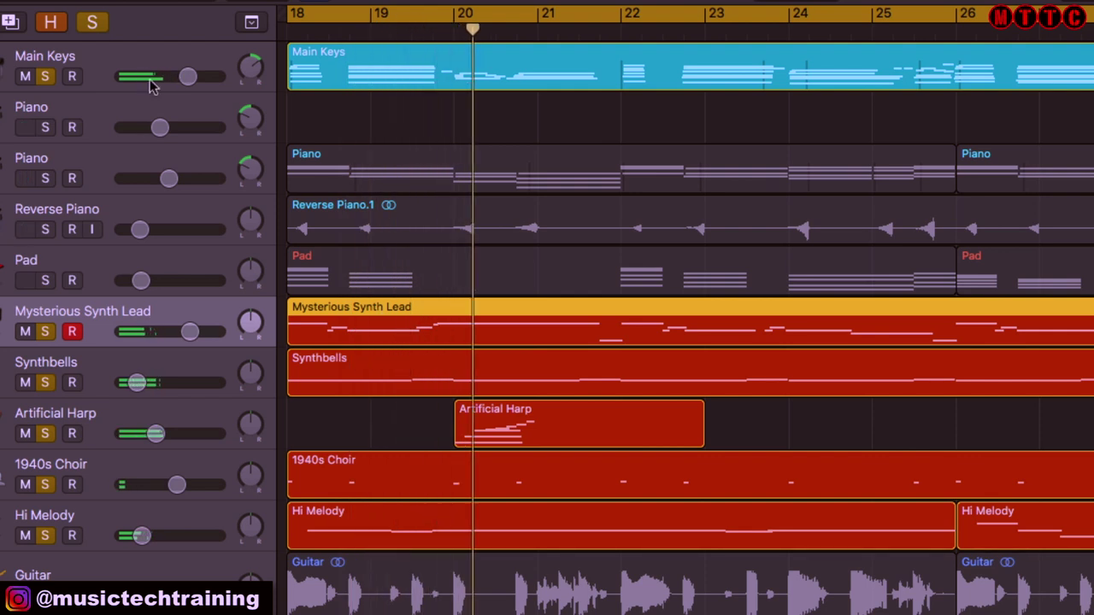
click(101, 28)
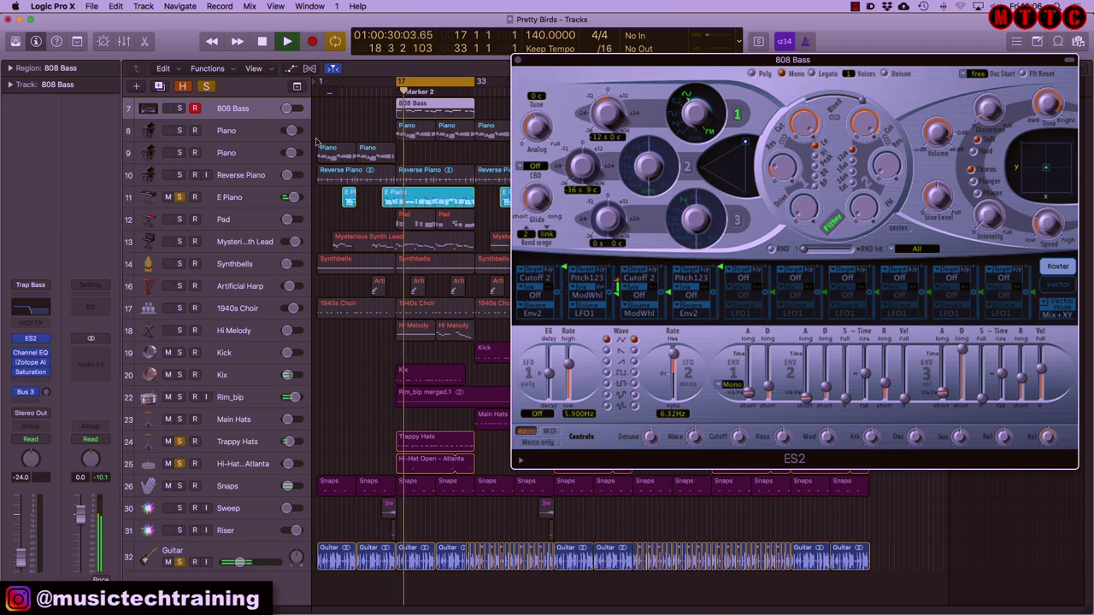
Solo the 808 Bass track and play it from Marker 2 with its ES2 synth window moved clear of the bass regions.
click(253, 444)
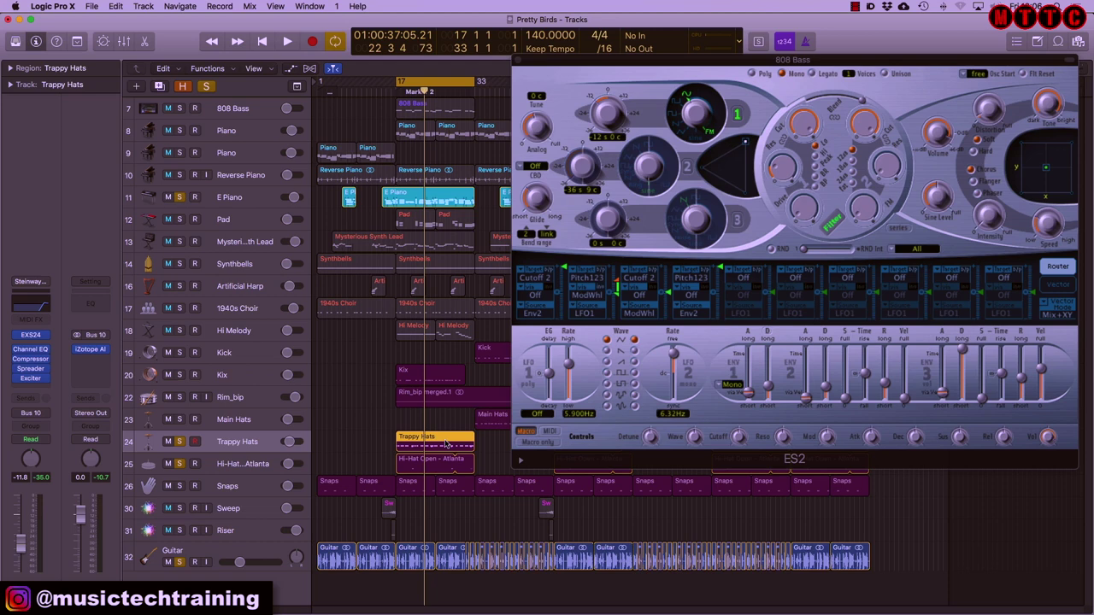
drag(720, 62, 698, 54)
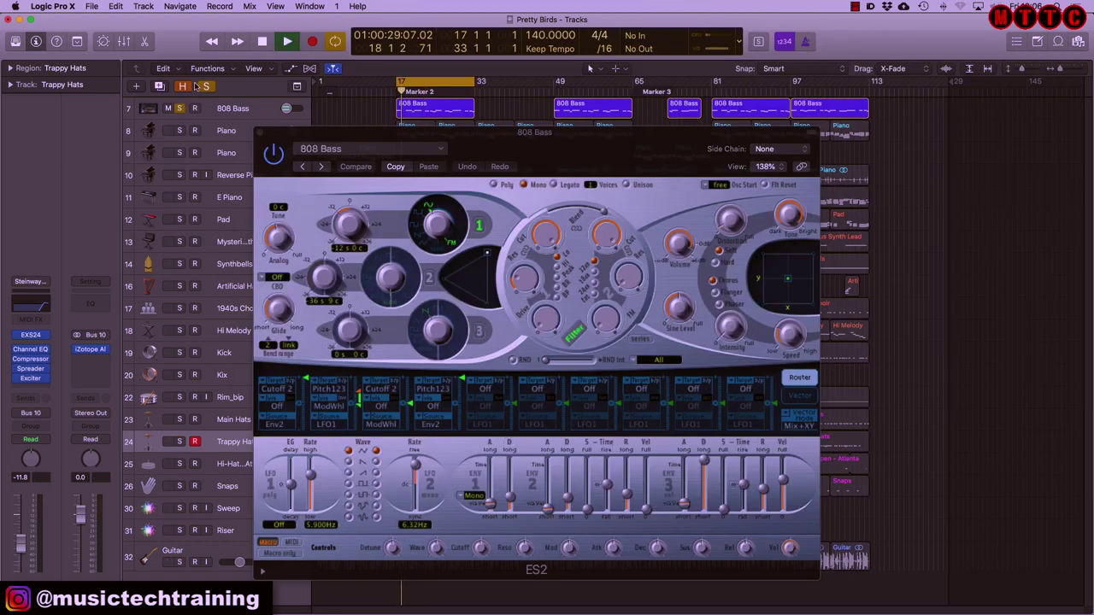
click(224, 109)
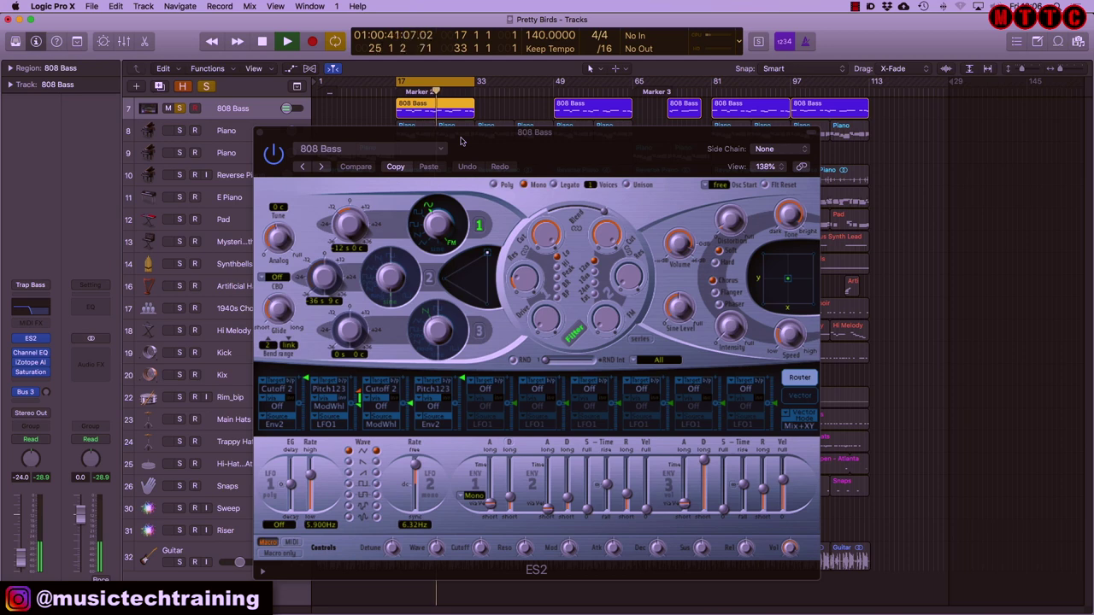
key(space)
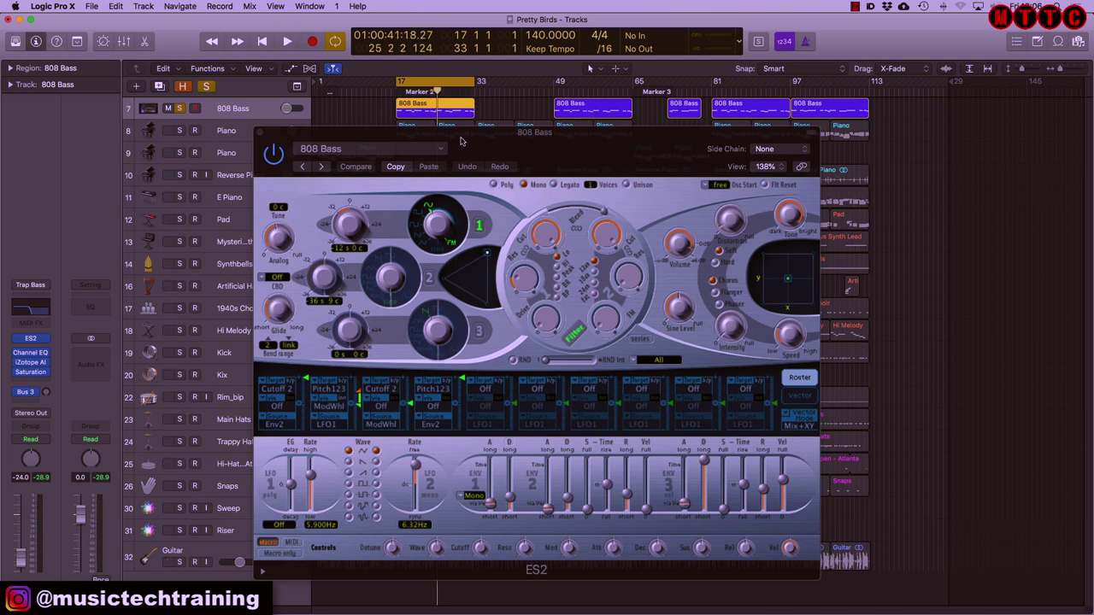